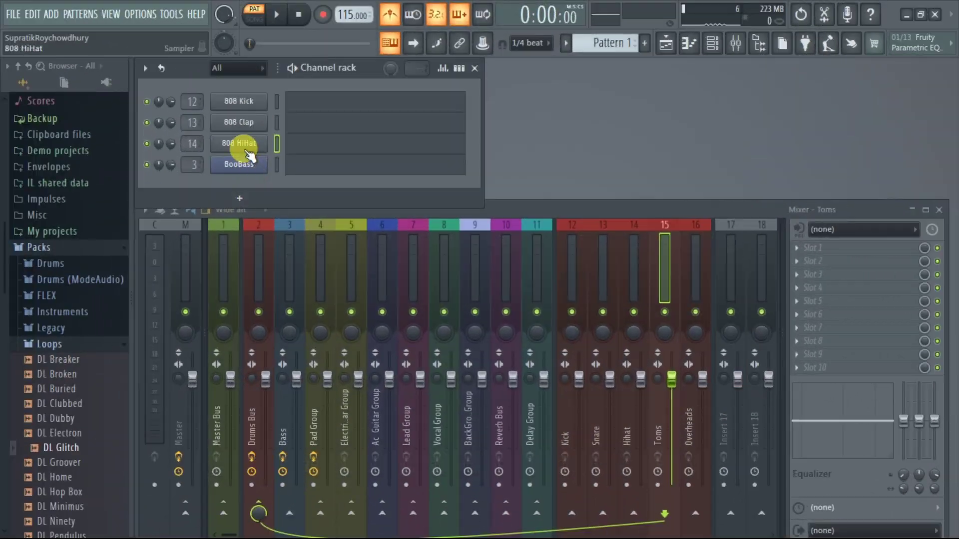
Insert a Slicex channel above the 808 HiHat channel and move its plugin window clear of the channel names.
right_click(250, 143)
mouse_move(350, 251)
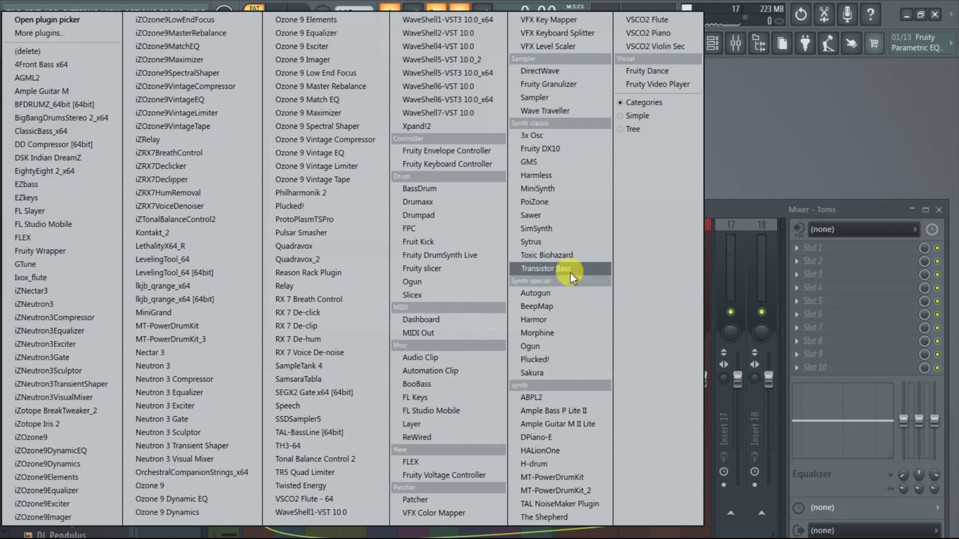
click(442, 296)
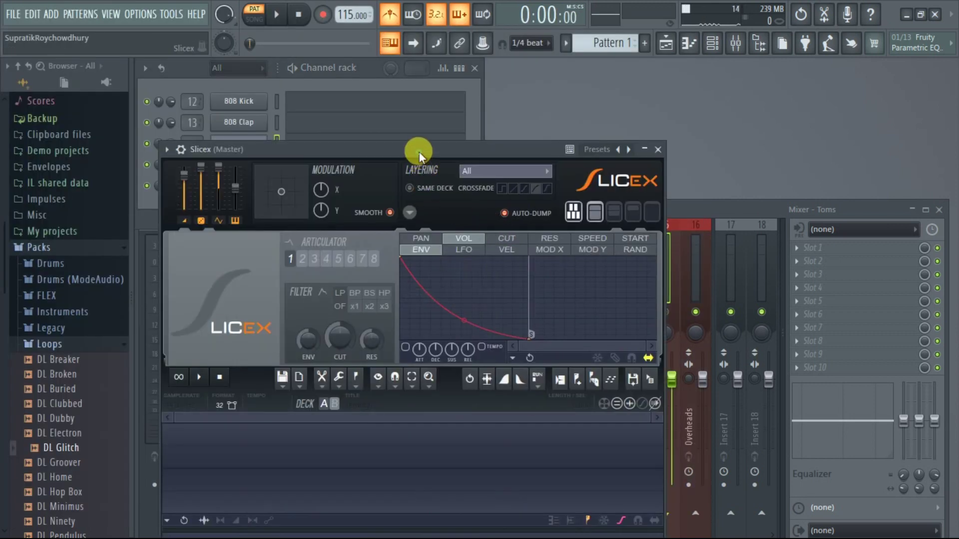
drag(418, 151, 532, 73)
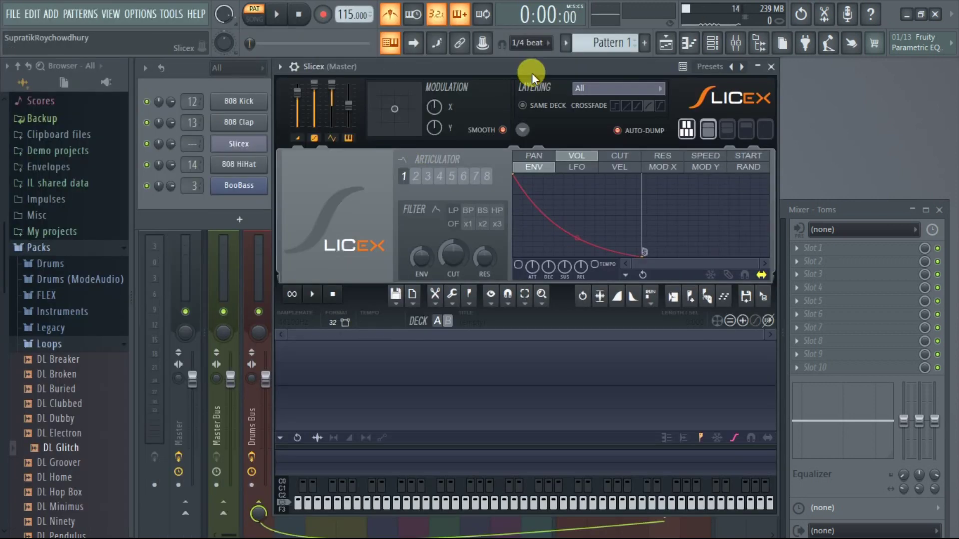
Make the Slicex window detached and move it up so the whole plugin is easier to see.
click(280, 67)
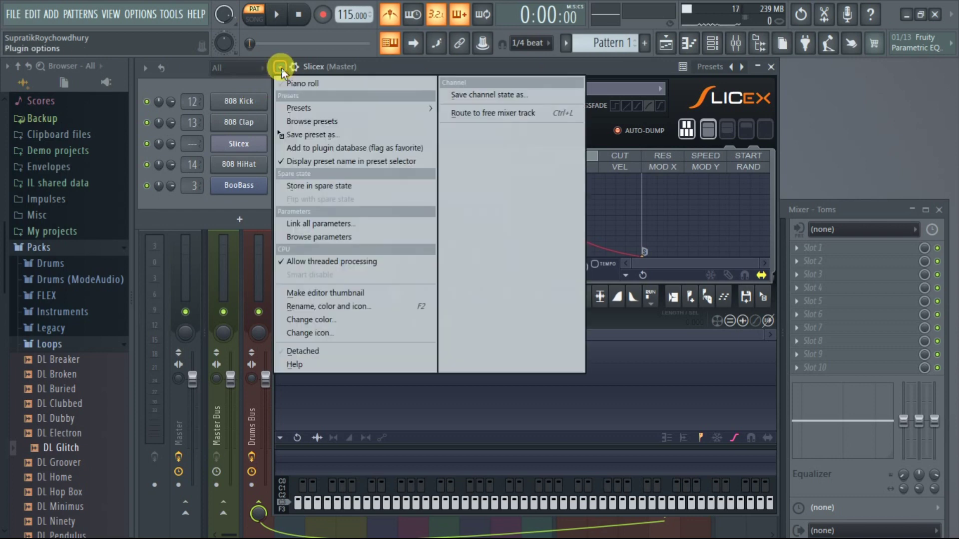
click(333, 353)
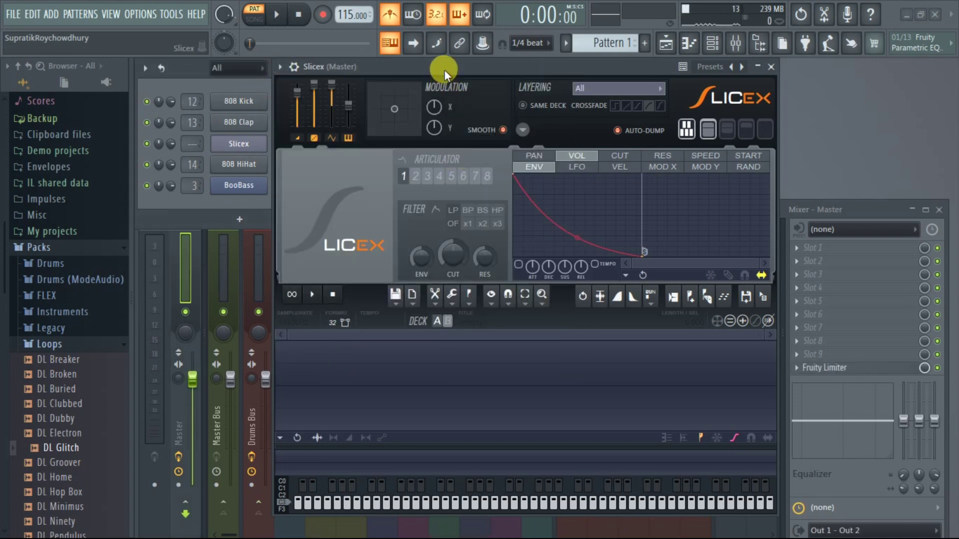
drag(444, 69, 430, 29)
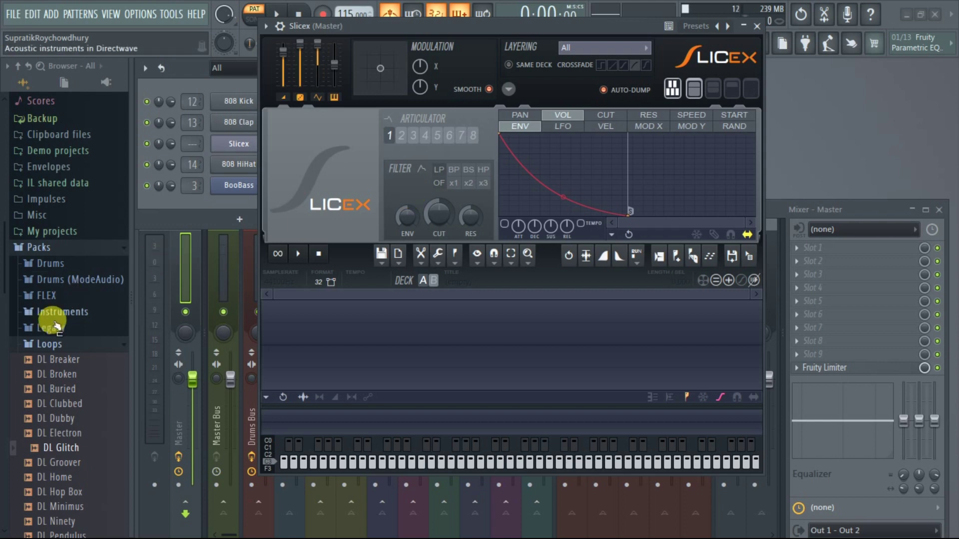
Audition the DL Buried and DL Glitch samples from the Loops pack.
click(70, 343)
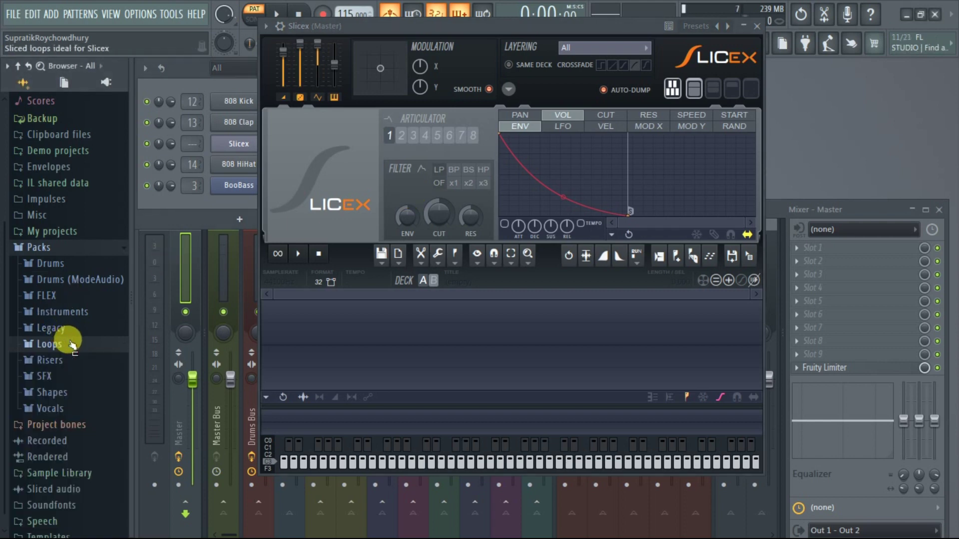
click(70, 343)
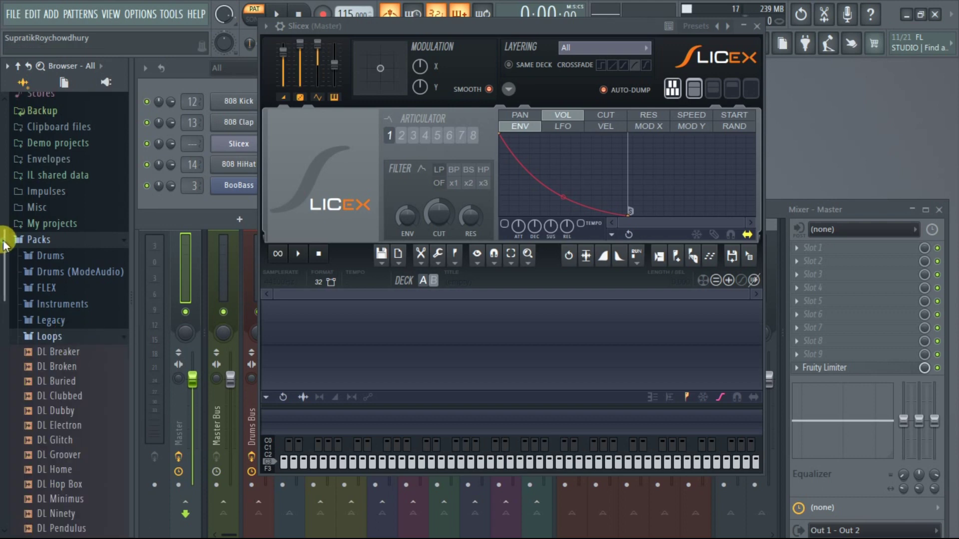
drag(4, 243, 10, 325)
click(111, 296)
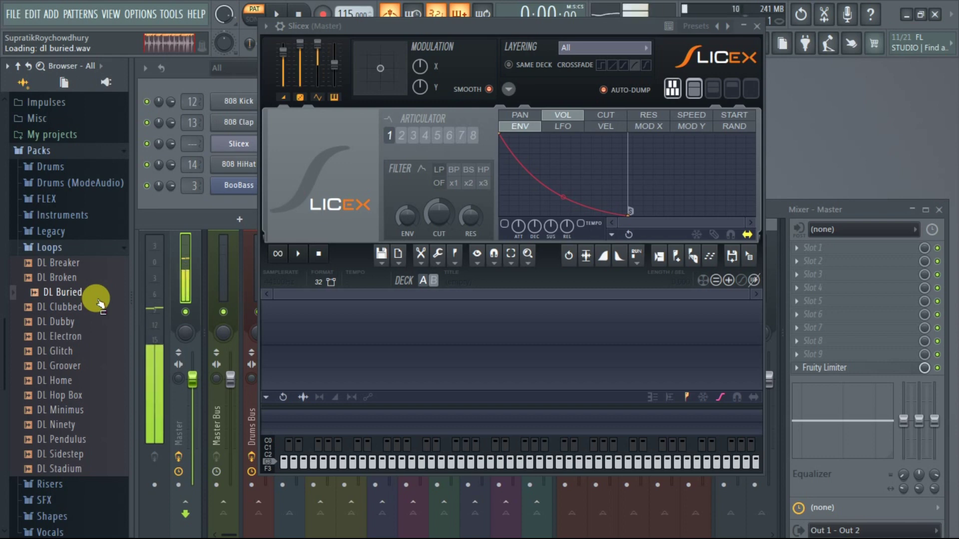
click(79, 354)
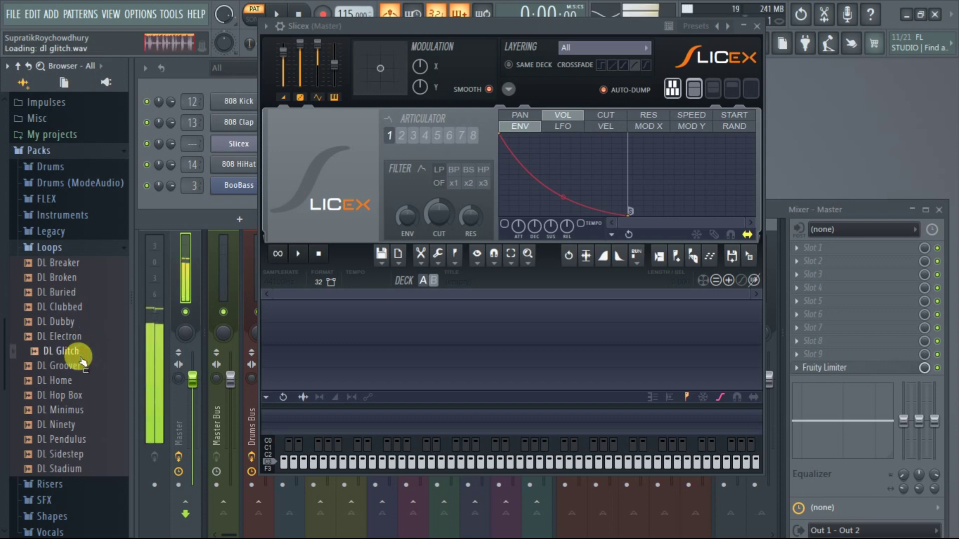
Preview the DL Breaker loop, load it into Slicex, and move the plugin window clear of the channel rack.
click(84, 269)
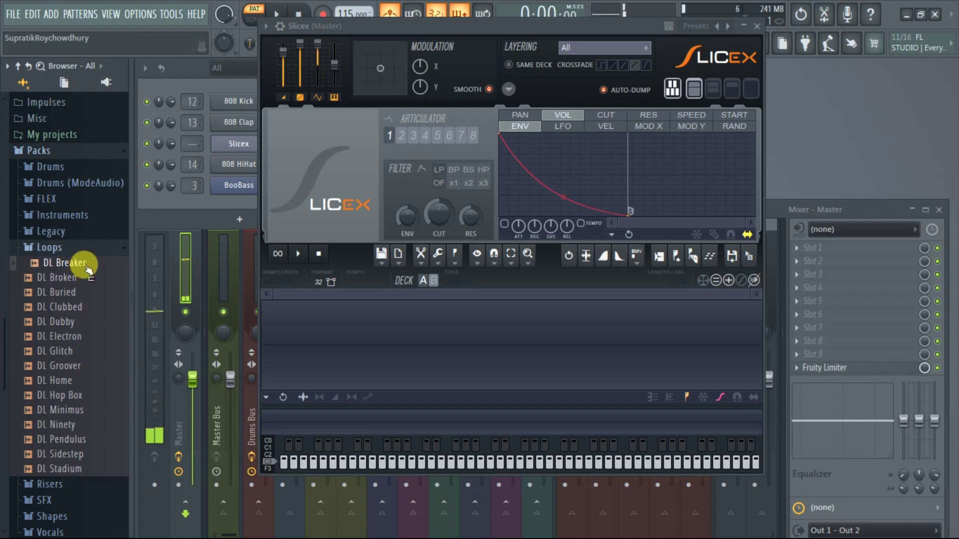
drag(88, 269, 396, 338)
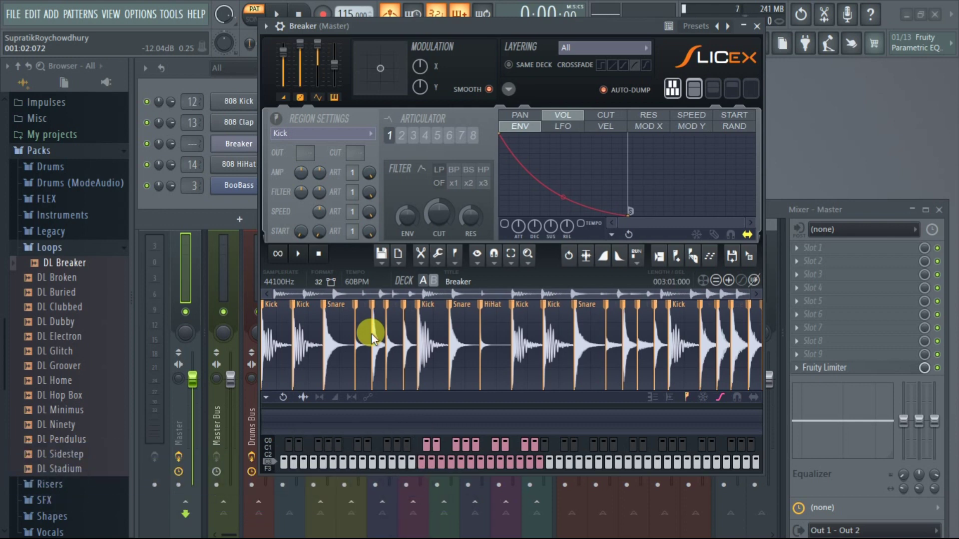
drag(509, 28, 691, 70)
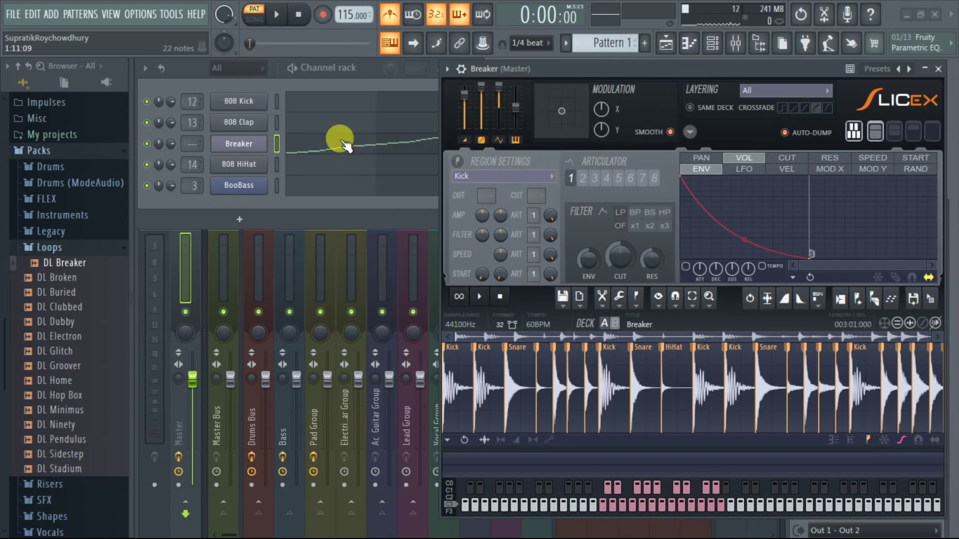
Play Pattern 1, examine the Breaker slice notes in the piano roll with the Slicex window moved aside, and stop playback.
click(278, 15)
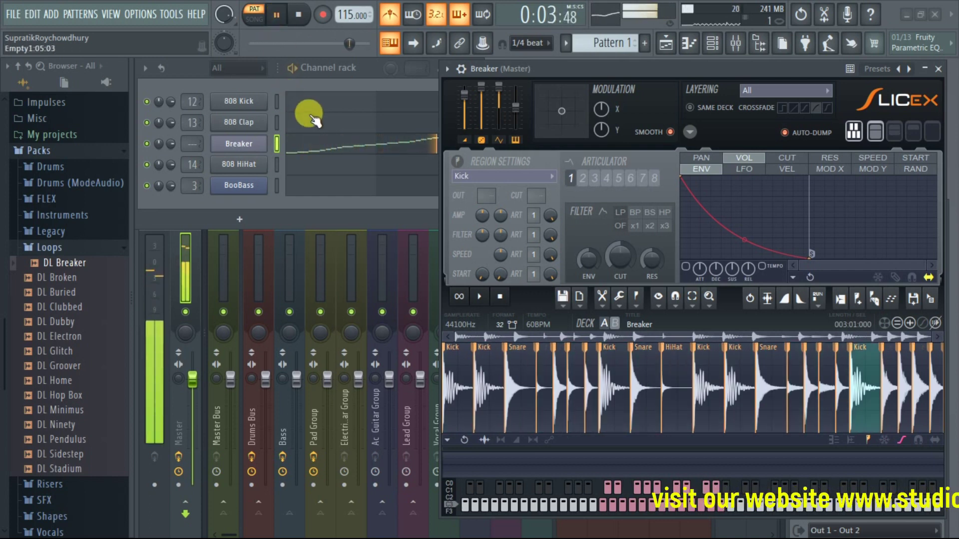
click(325, 144)
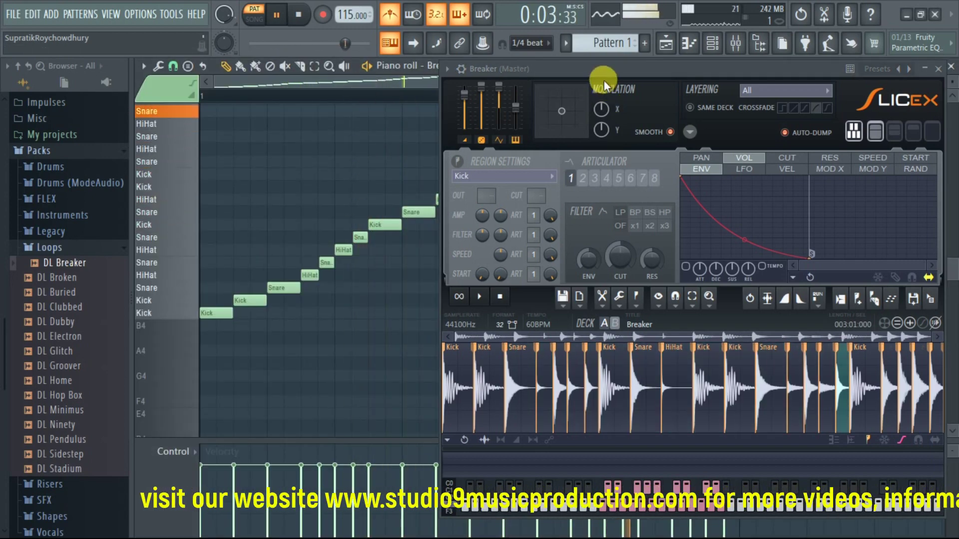
drag(604, 73, 711, 80)
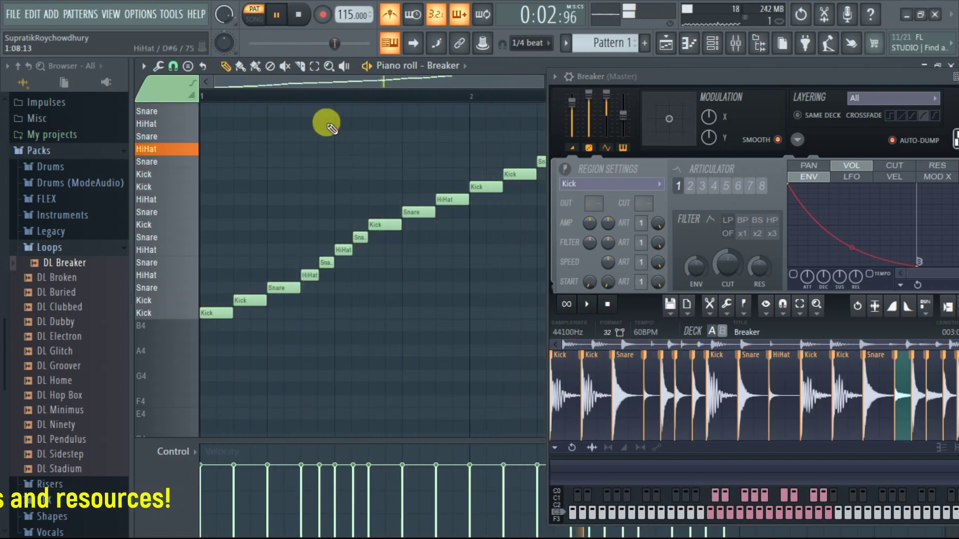
click(300, 15)
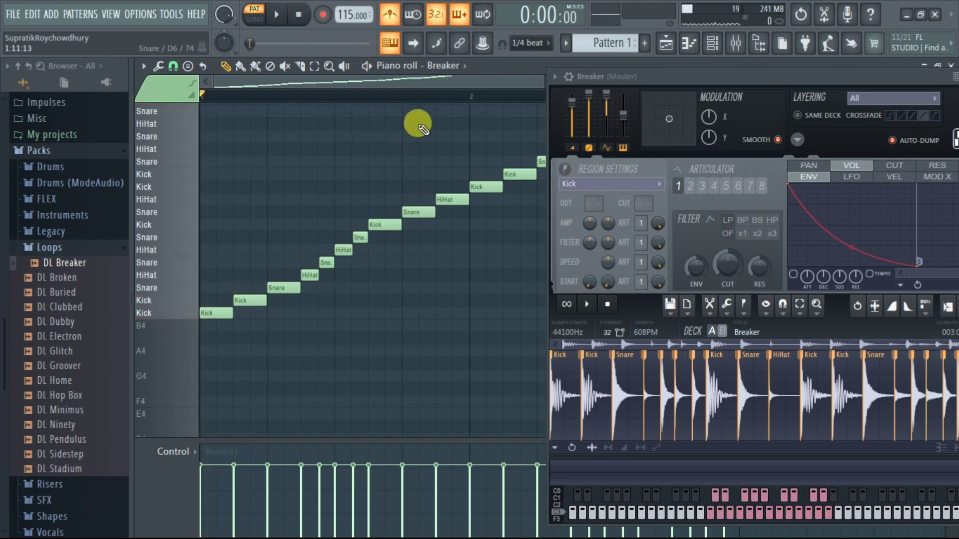
Close the Breaker piano roll and reposition the Slicex window beside the channel rack.
drag(709, 83, 589, 222)
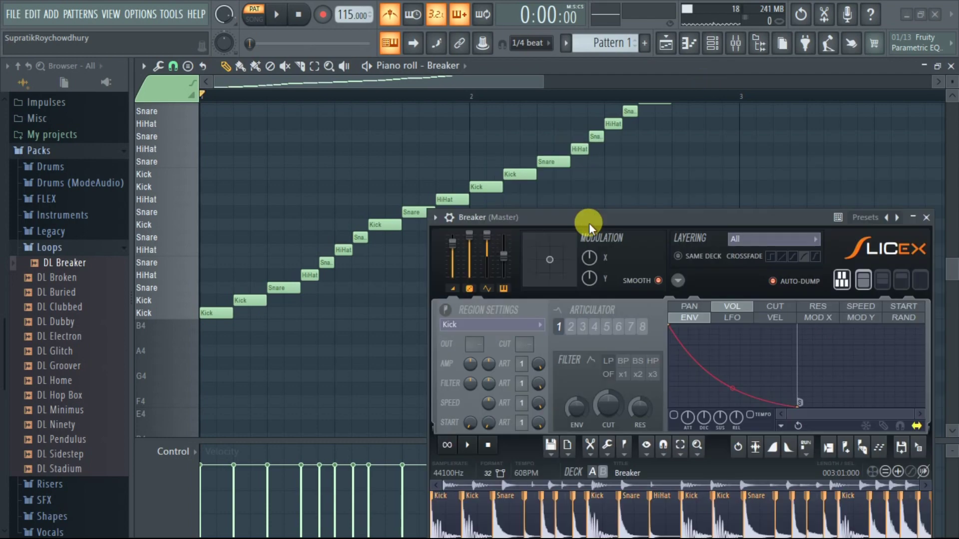
click(950, 67)
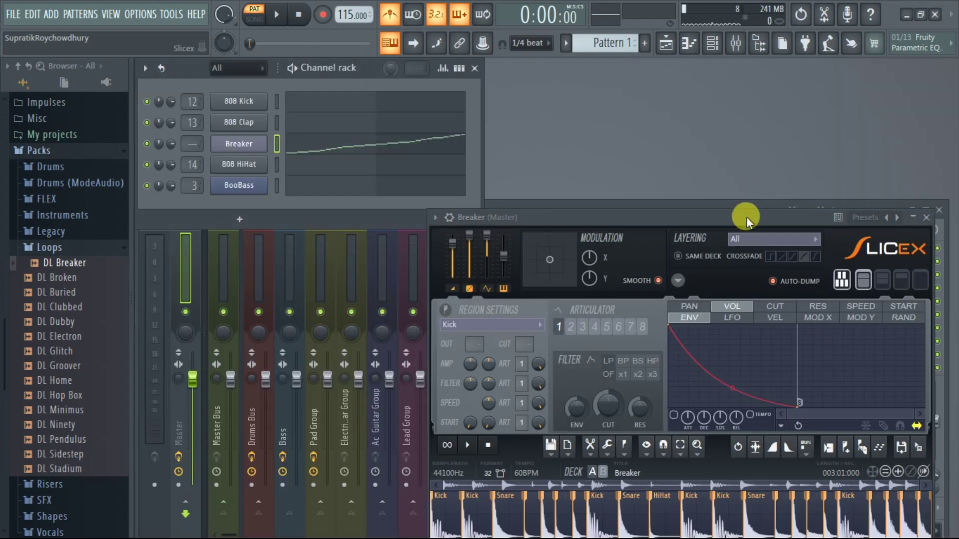
drag(746, 217, 786, 95)
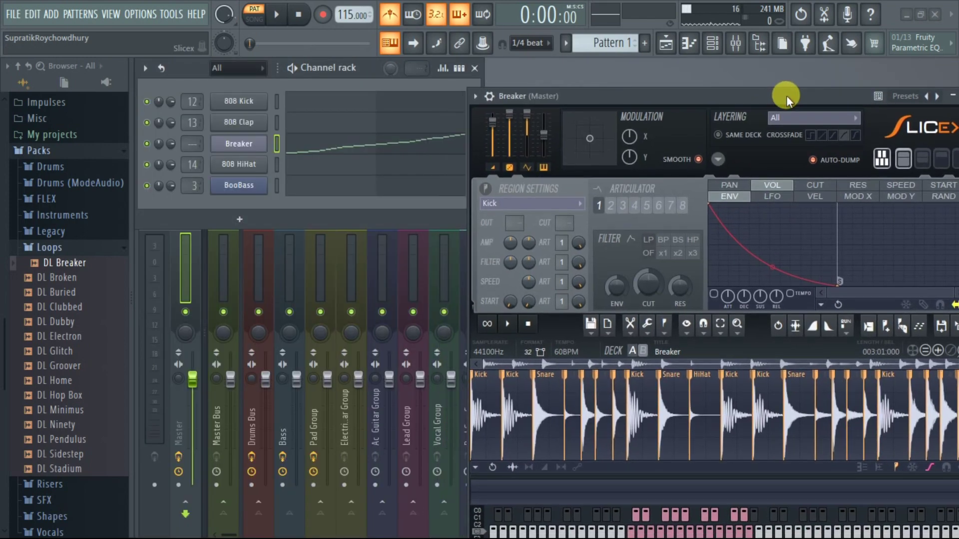
Play the Breaker loop's first kick, snare and hi-hat slices as live notes to try out a rhythm.
key(z)
key(d)
key(z)
key(d)
key(z)
key(d)
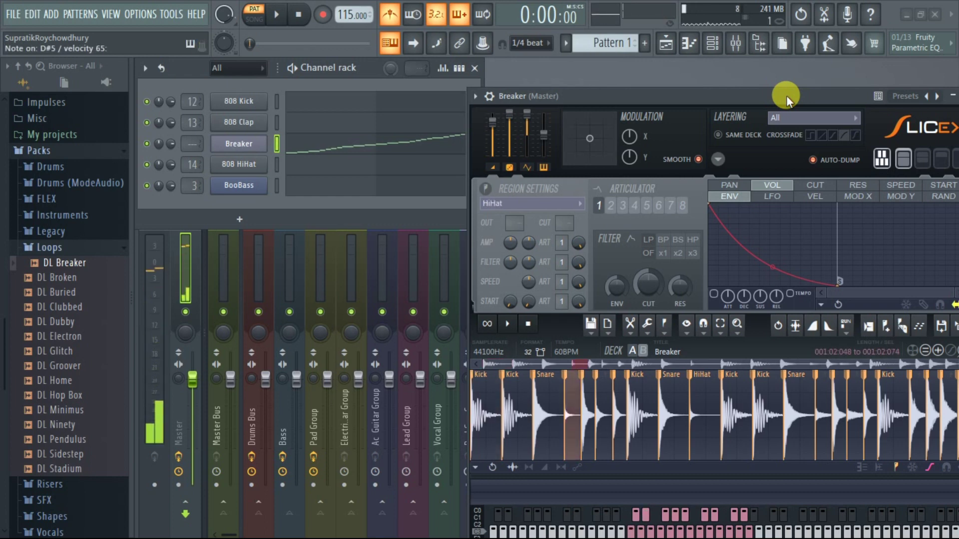
key(d)
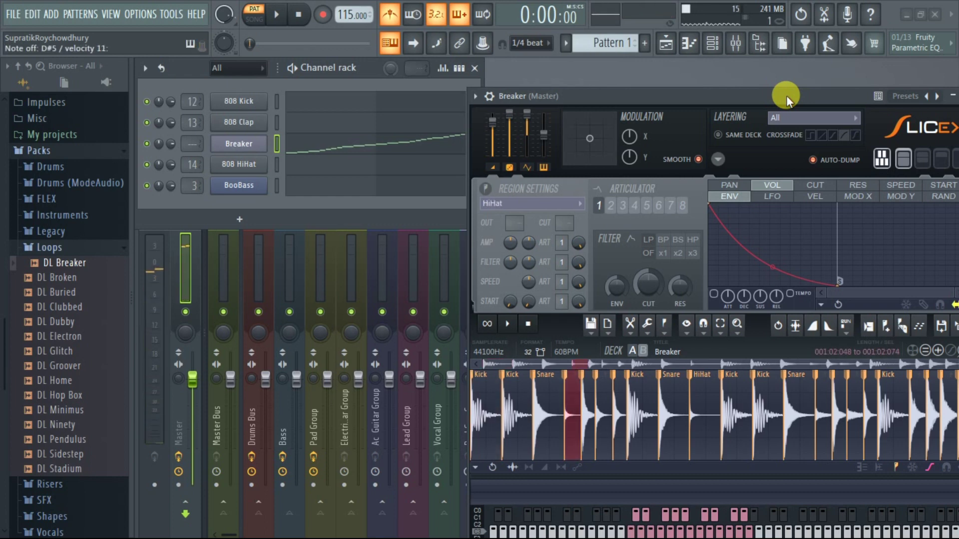
key(d)
key(z)
key(c)
key(x)
key(s)
key(x)
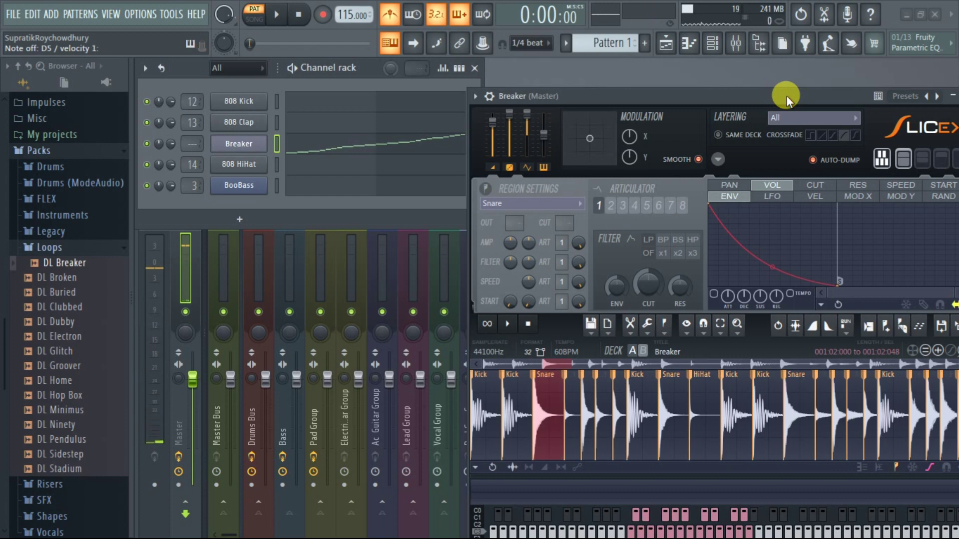
key(z)
key(x)
key(z)
key(x)
key(z)
key(x)
key(c)
key(z)
key(c)
key(x)
key(z)
key(c)
key(x)
key(c)
key(z)
key(c)
key(x)
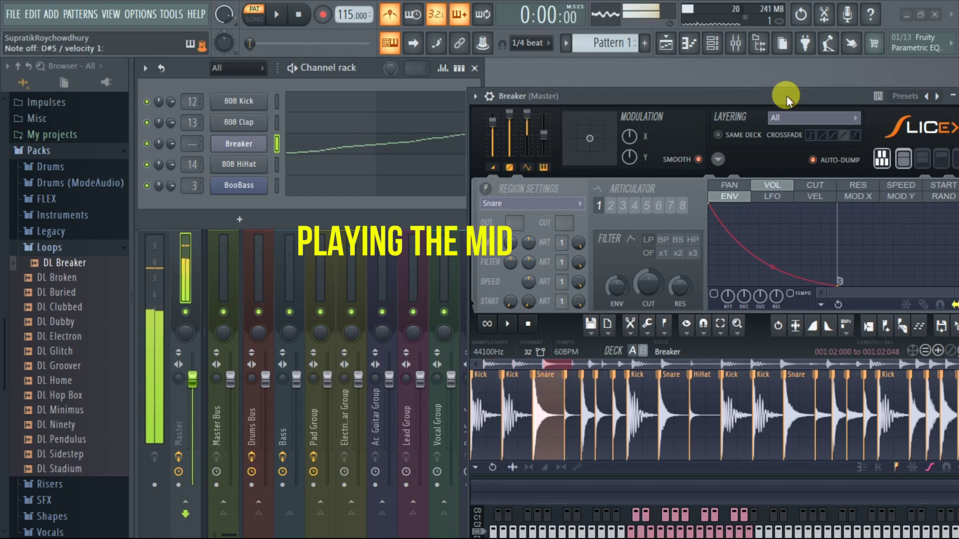
key(c)
key(z)
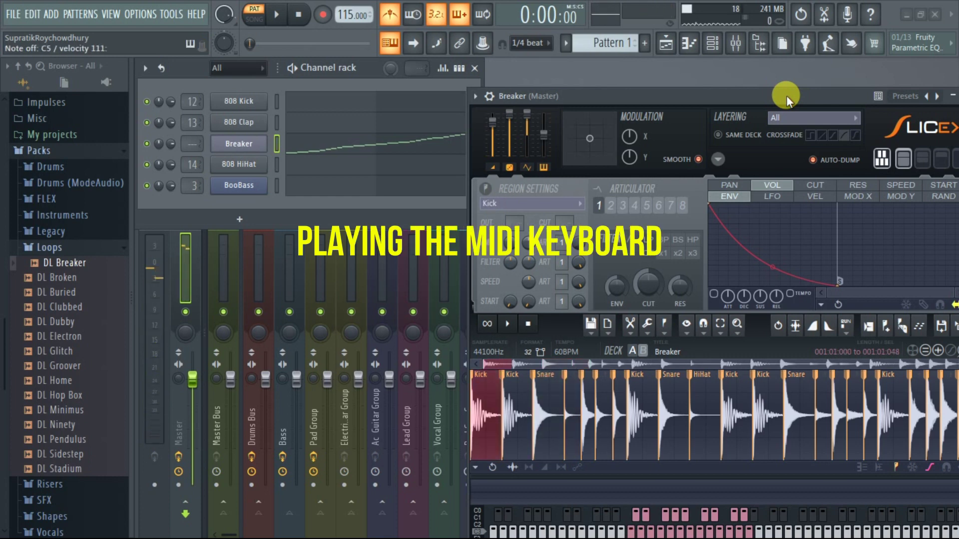
Reposition the Slicex window and apply Medium auto-slicing with the Breaker loop's first kick slice selected.
drag(786, 95, 588, 87)
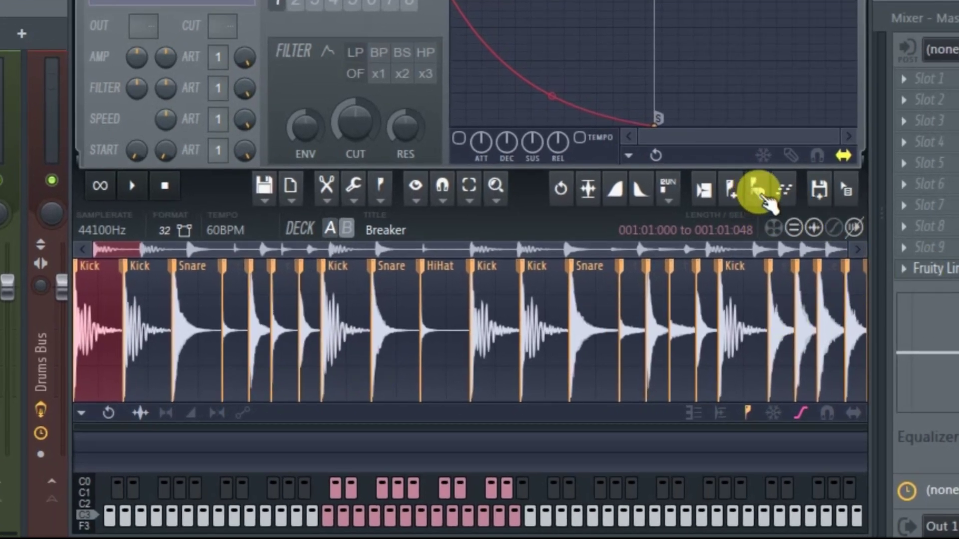
click(758, 192)
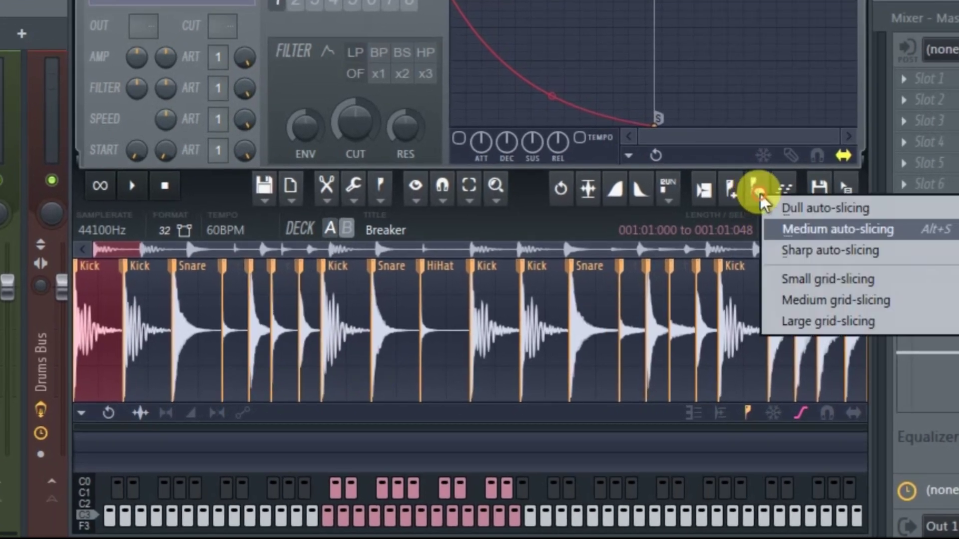
click(844, 229)
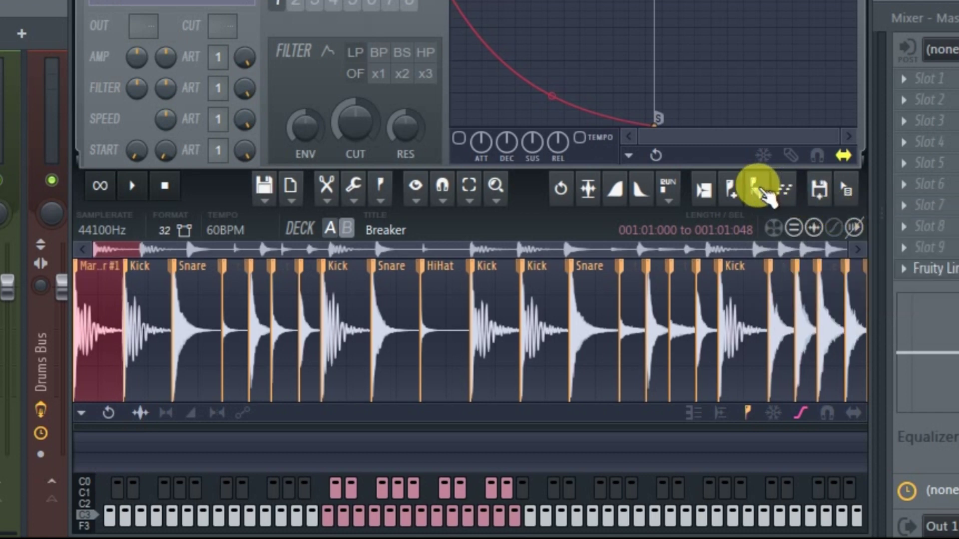
click(762, 189)
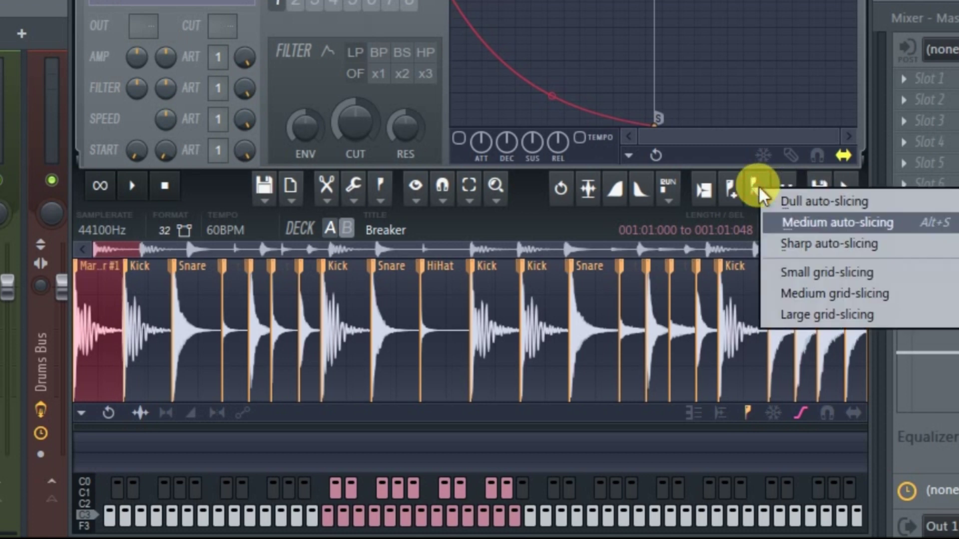
click(801, 260)
click(764, 196)
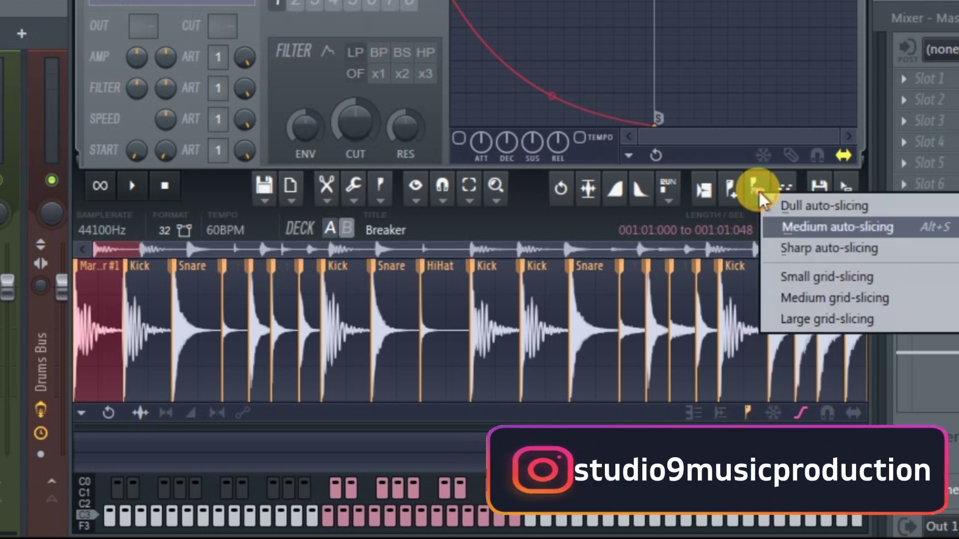
click(793, 227)
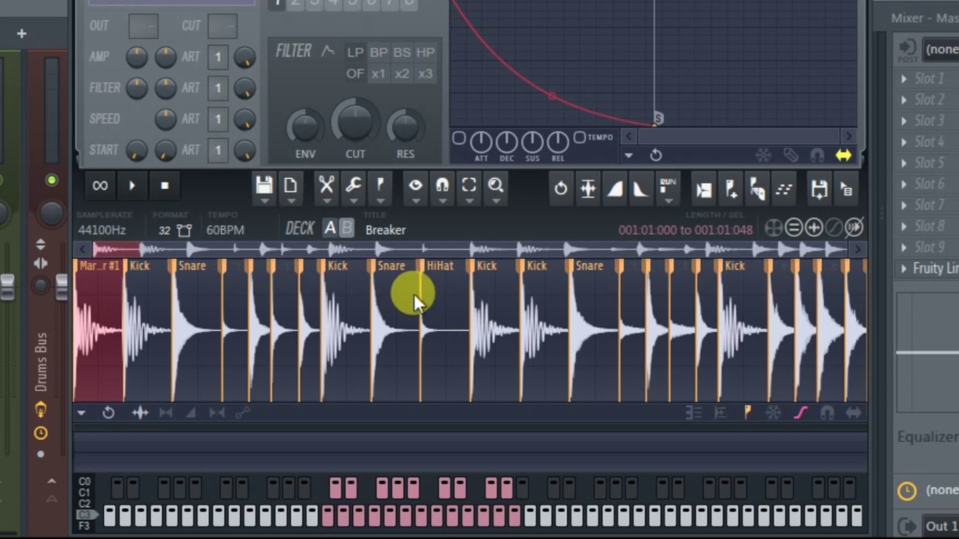
Audition individual slices in the Breaker waveform, including snares, a kick and the short slice after the first snare.
click(392, 296)
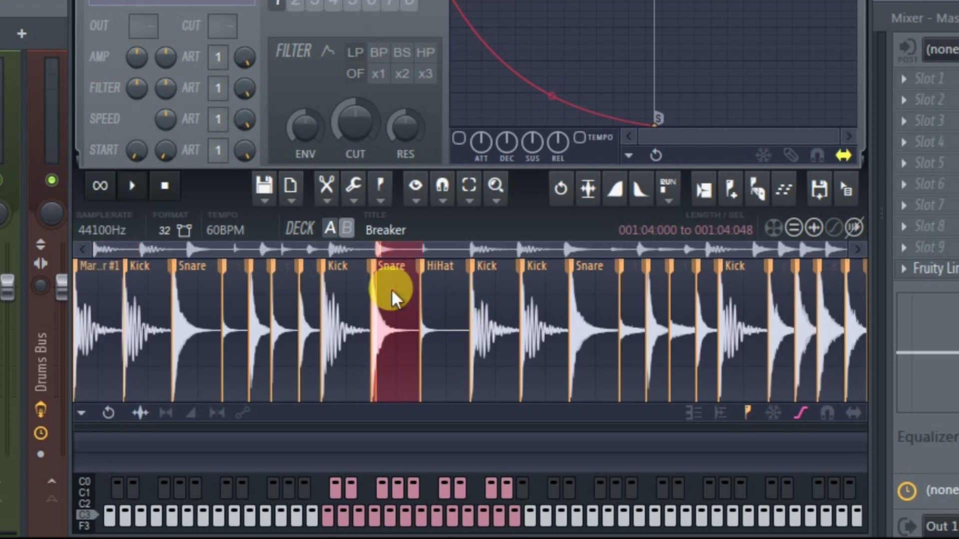
click(347, 299)
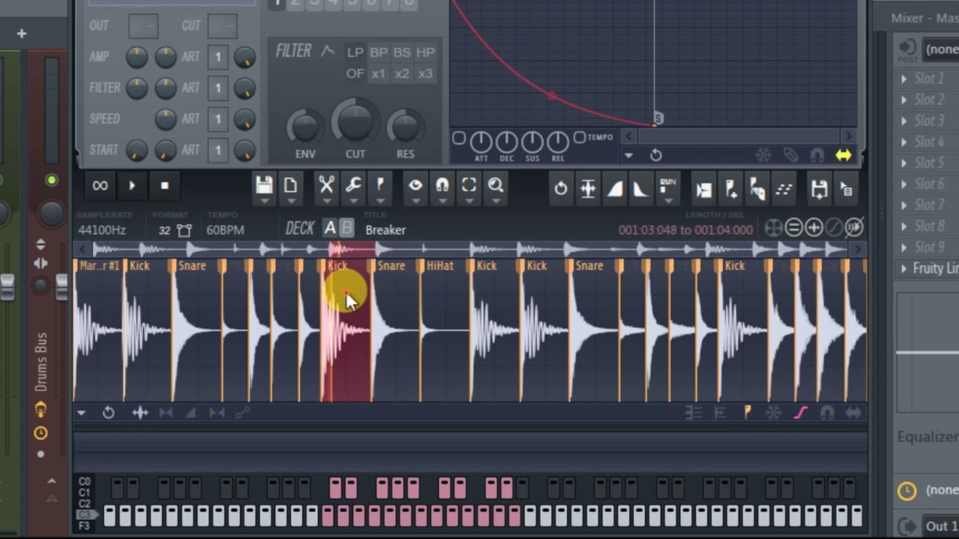
click(231, 300)
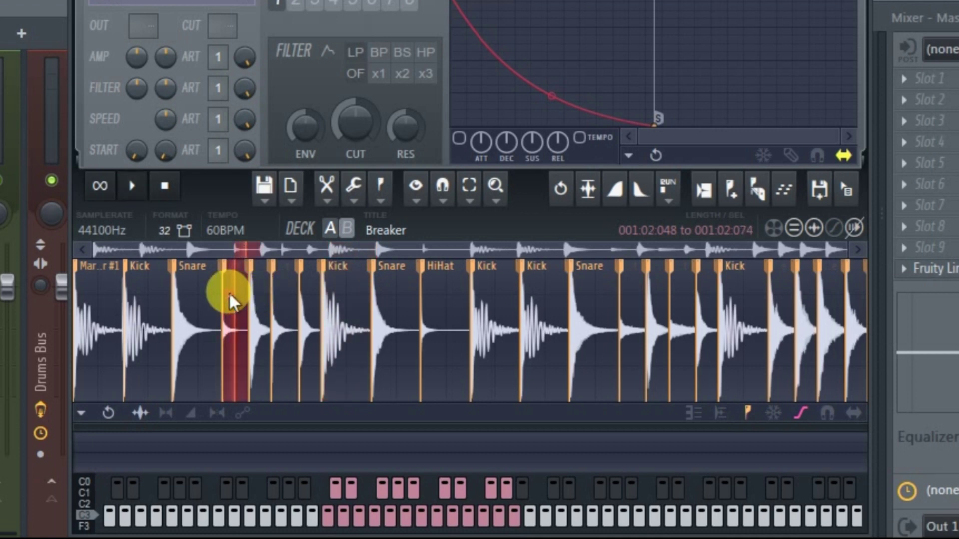
click(200, 306)
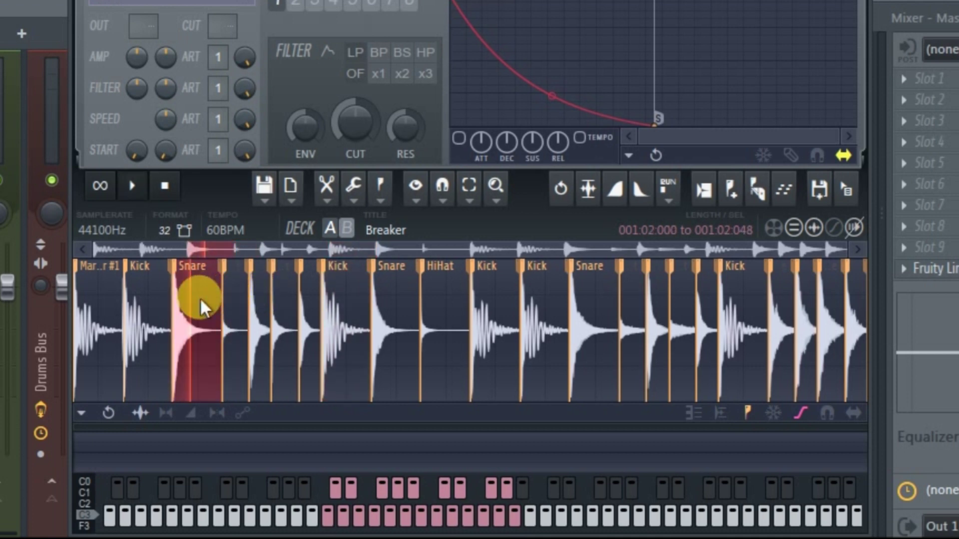
Delete the Breaker waveform from the two consecutive kick slices in the middle through to the loop's end.
click(551, 322)
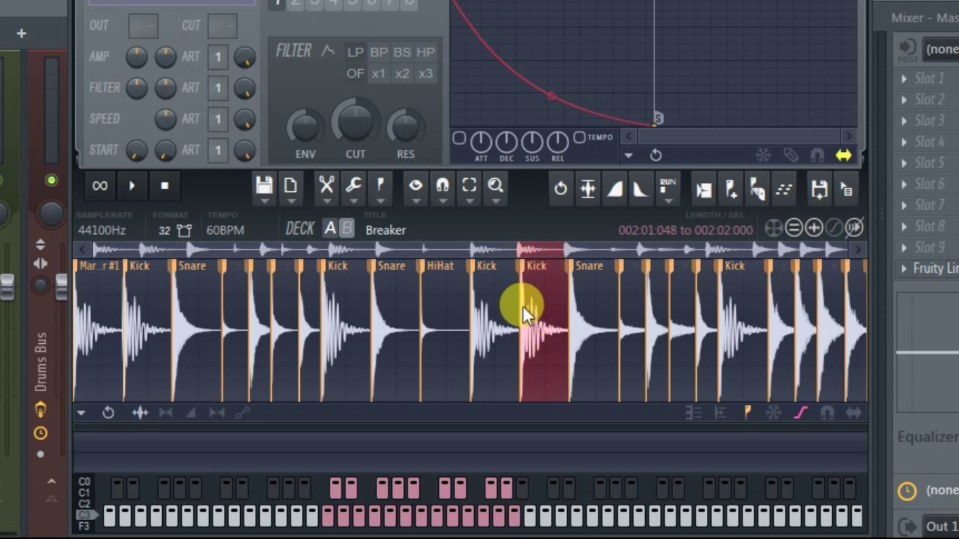
drag(524, 314, 912, 319)
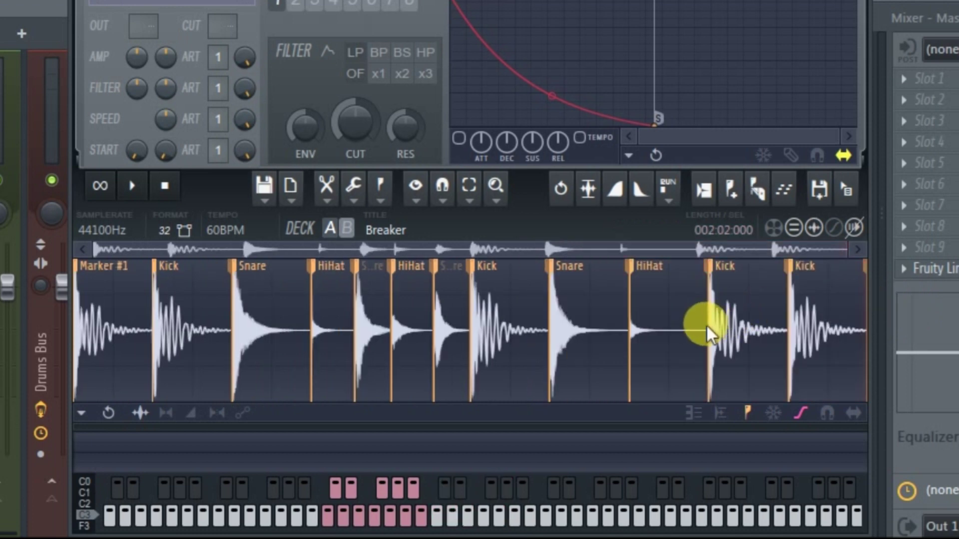
drag(711, 335, 878, 343)
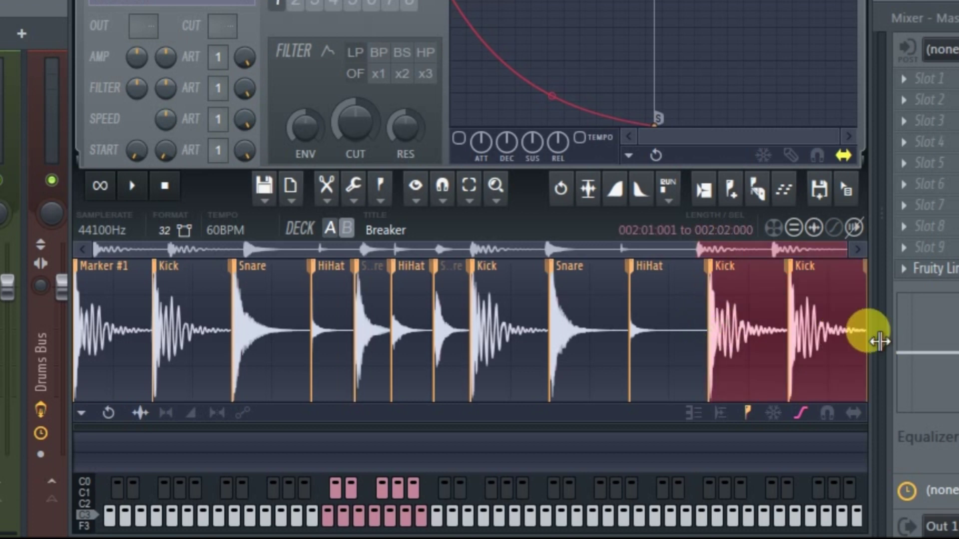
key(Delete)
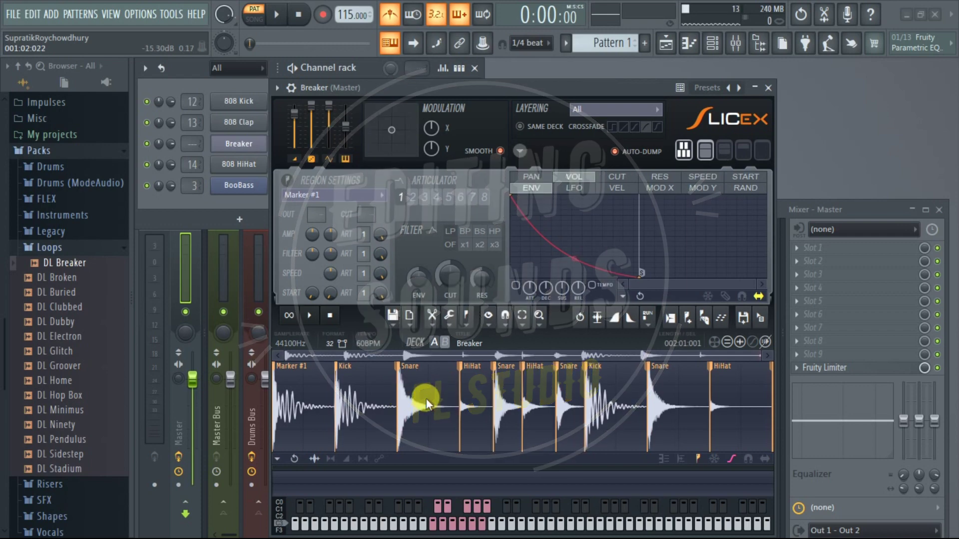
Raise the first HiHat slice's pitch to +650 cents and audition it along with the Kick slice.
click(476, 404)
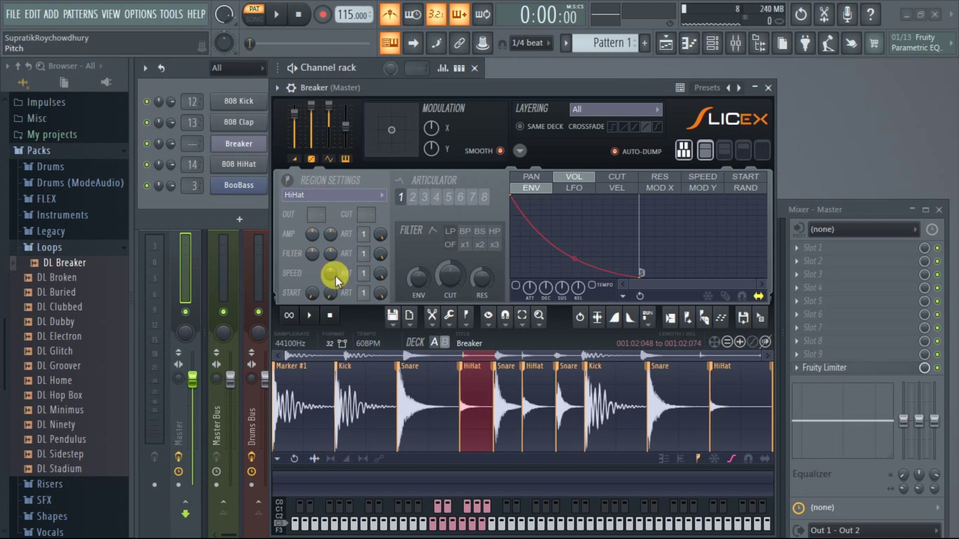
drag(331, 272, 331, 252)
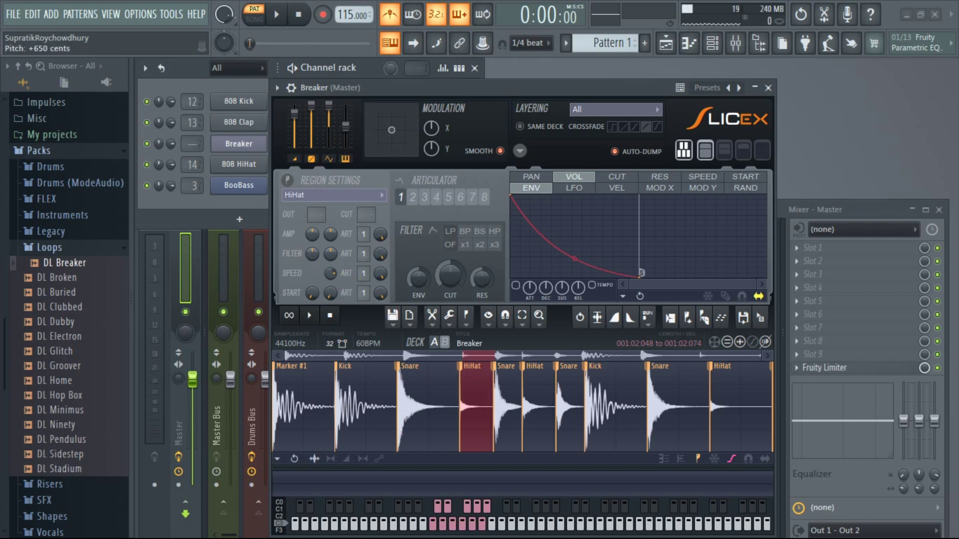
click(480, 397)
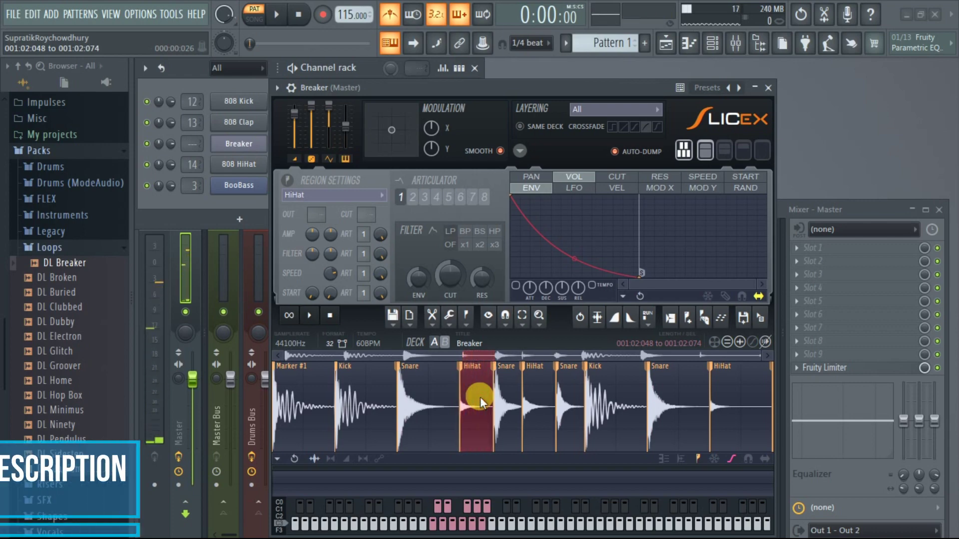
click(364, 404)
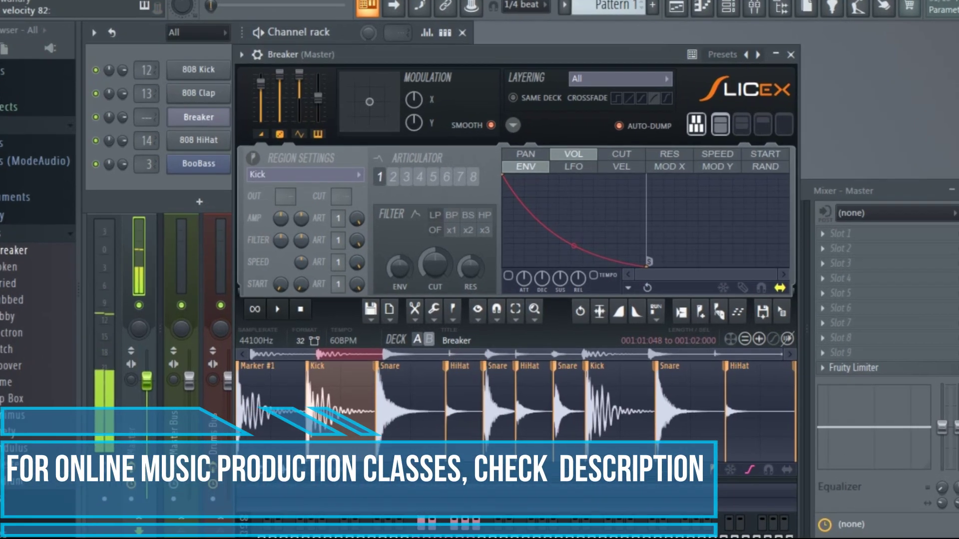
Turn the first HiHat slice's speed up fully, then reduce it to slightly above centre.
click(462, 394)
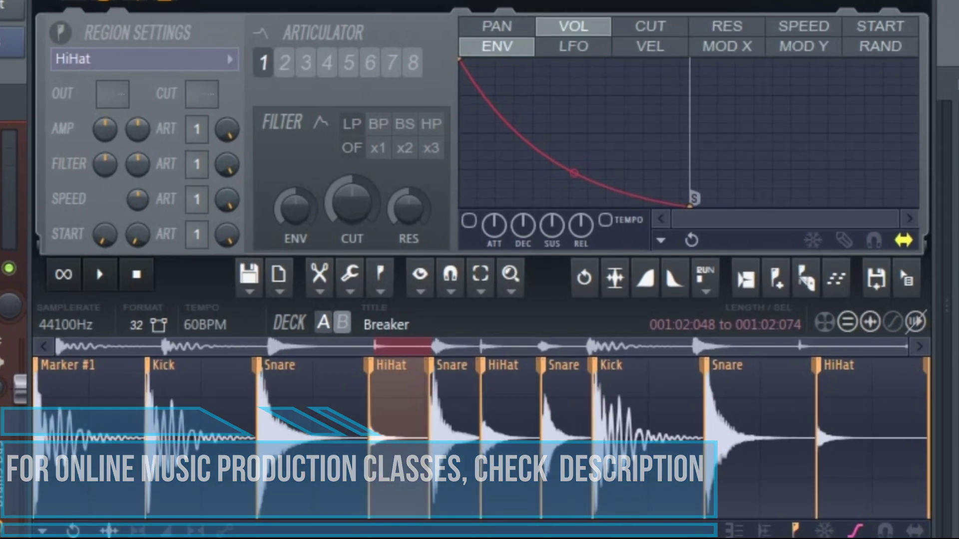
drag(138, 199, 137, 191)
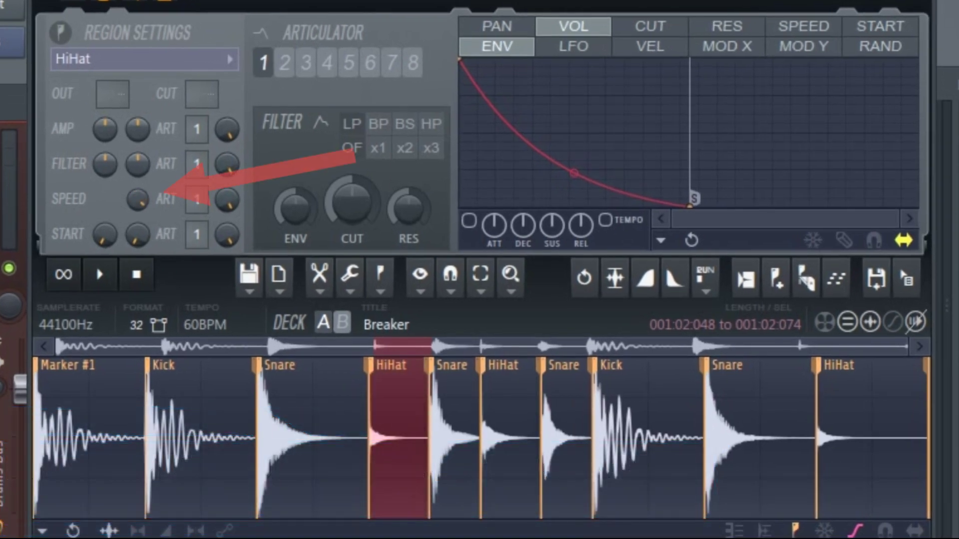
drag(138, 197, 137, 201)
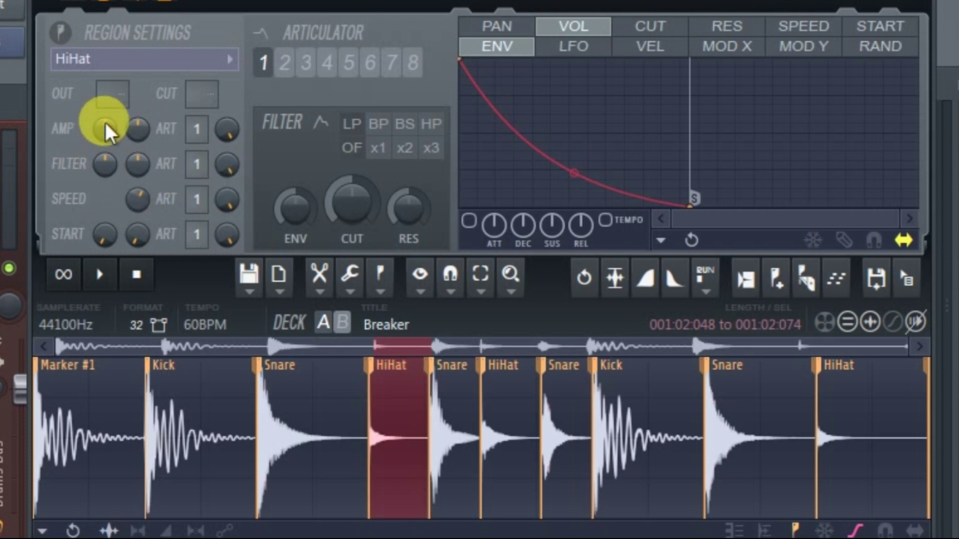
Adjust both amp settings of the first HiHat slice and audition the slice.
mouse_move(108, 133)
mouse_down()
mouse_move(107, 145)
mouse_move(108, 131)
mouse_up()
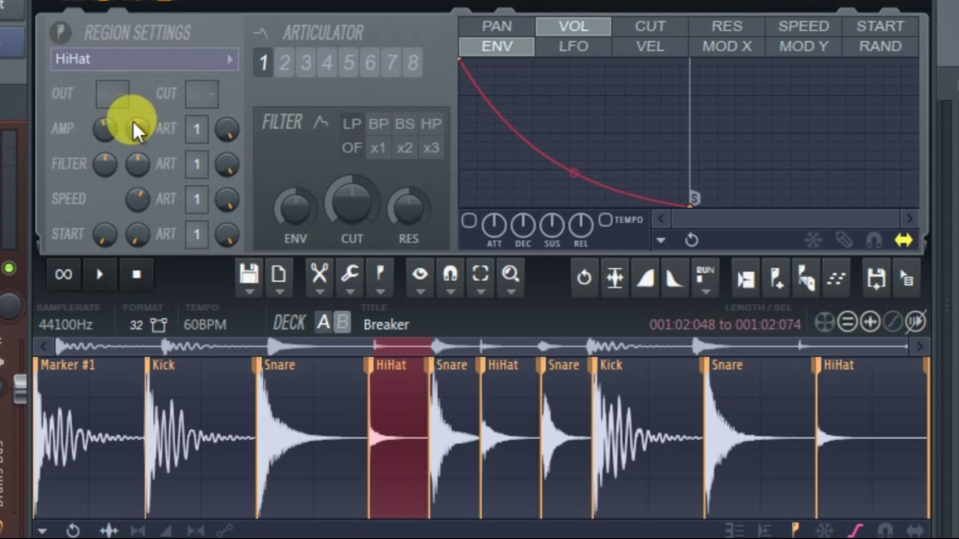
drag(138, 131, 137, 131)
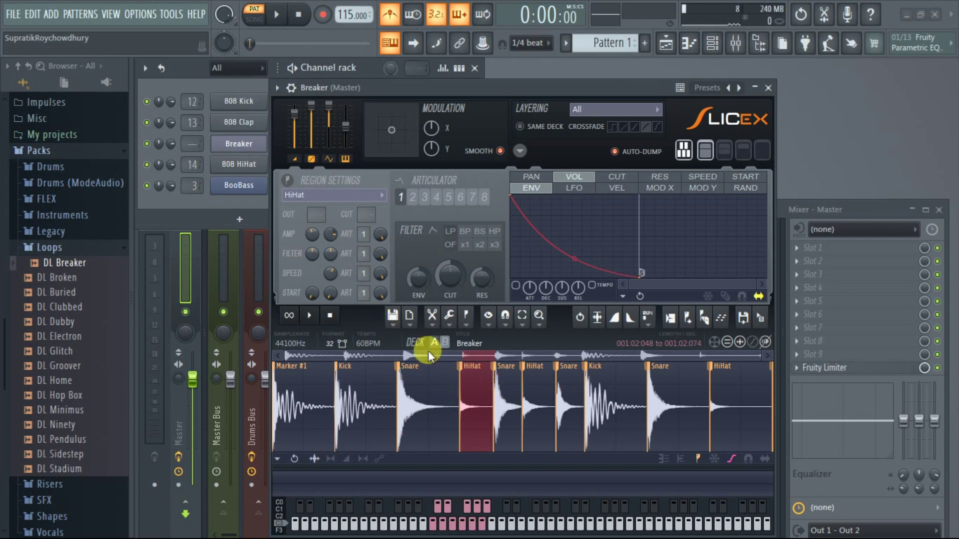
click(473, 394)
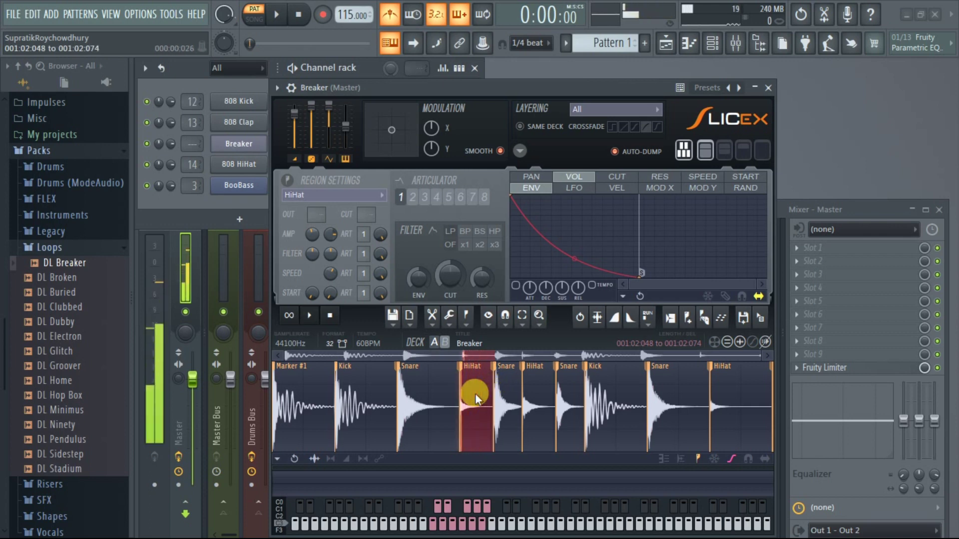
Show the cutoff envelope for the first Snare slice and set its low-pass filter to x1.
click(415, 390)
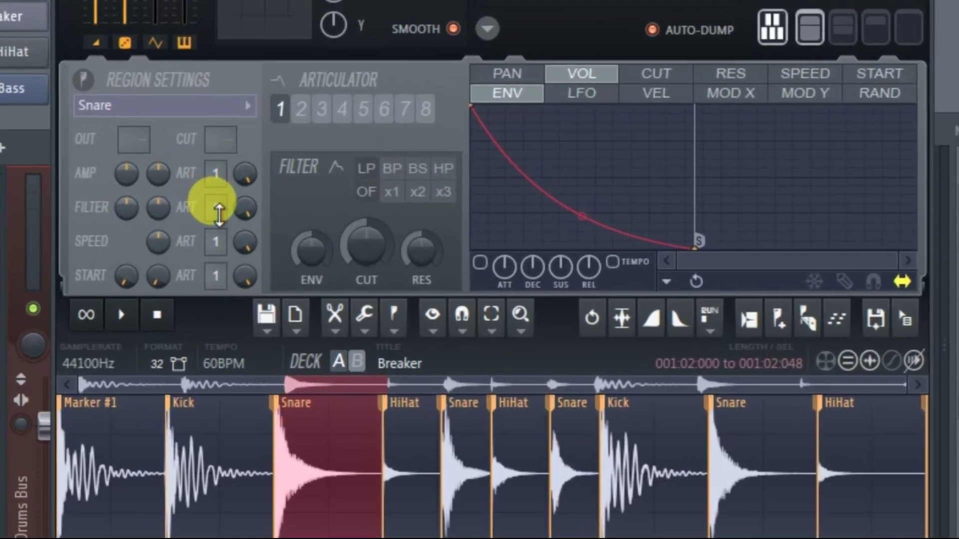
click(219, 212)
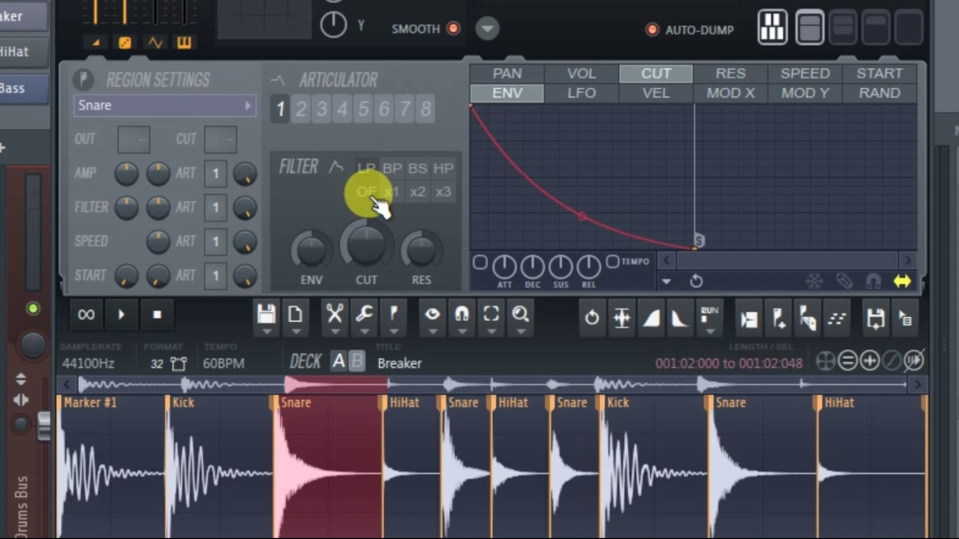
click(393, 200)
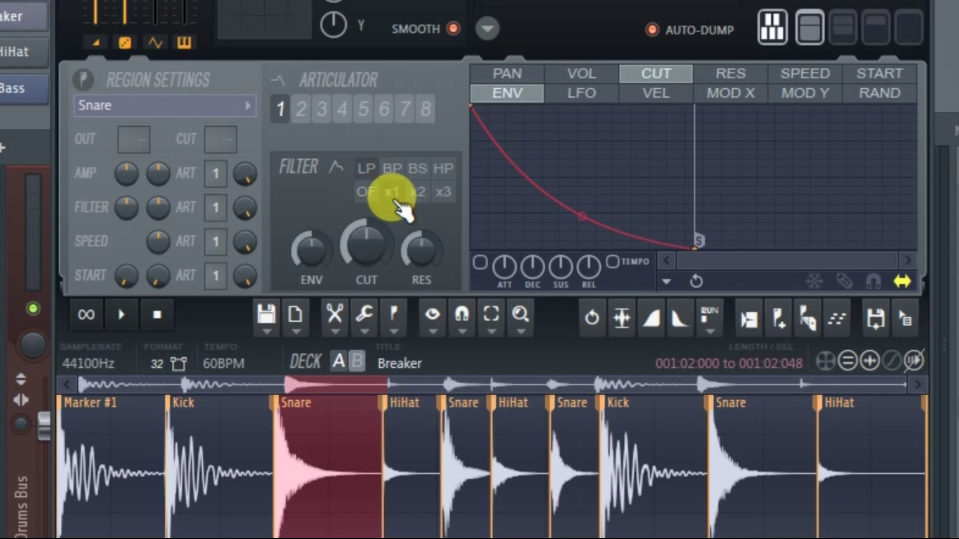
Sweep the filter cutoff down and then up to above centre, auditioning the first Snare slice and trying the x2 filter setting.
click(371, 248)
click(317, 454)
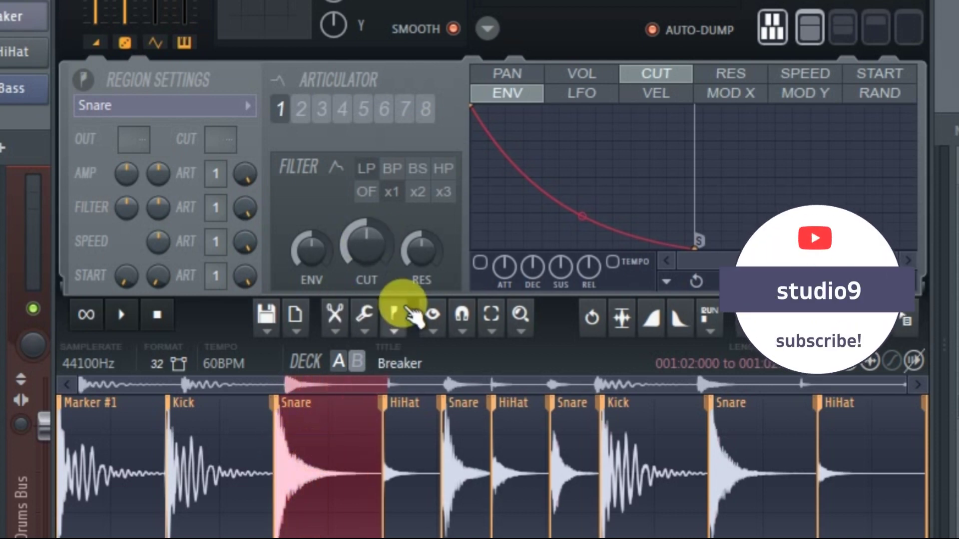
click(373, 244)
drag(373, 245, 368, 250)
click(321, 443)
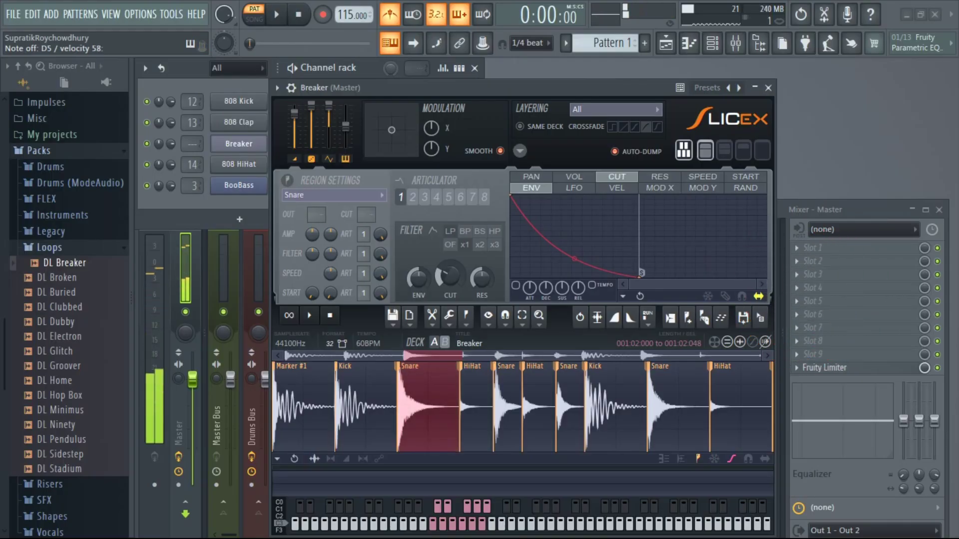
drag(449, 276, 449, 233)
key(x)
key(x)
click(479, 244)
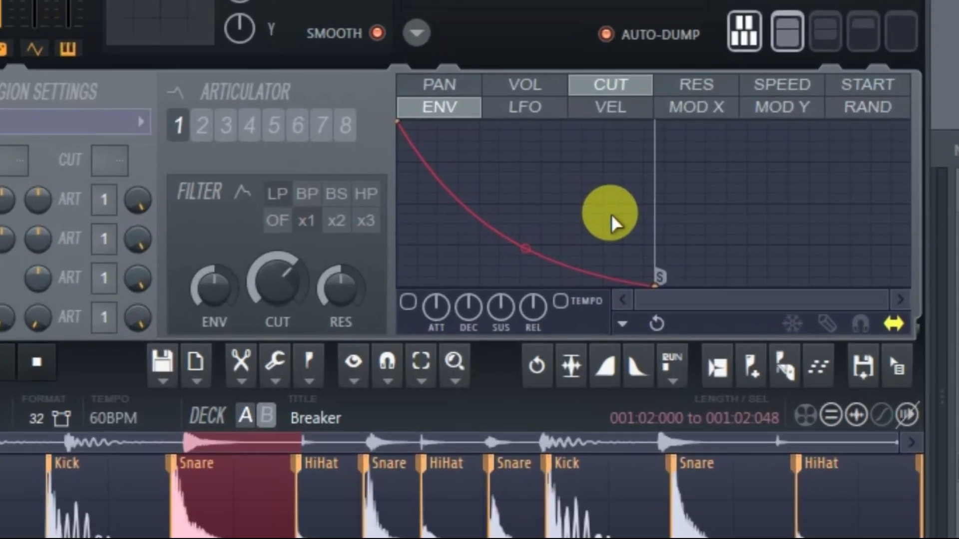
Enable the cutoff, panning and volume envelopes, and bend the volume envelope's decay upward so it holds before falling steeply.
click(522, 87)
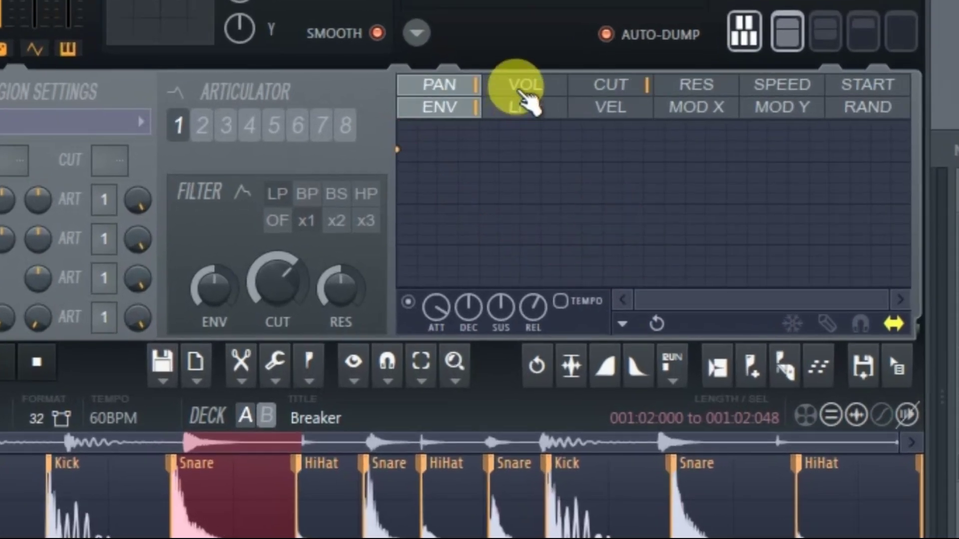
click(523, 90)
click(409, 303)
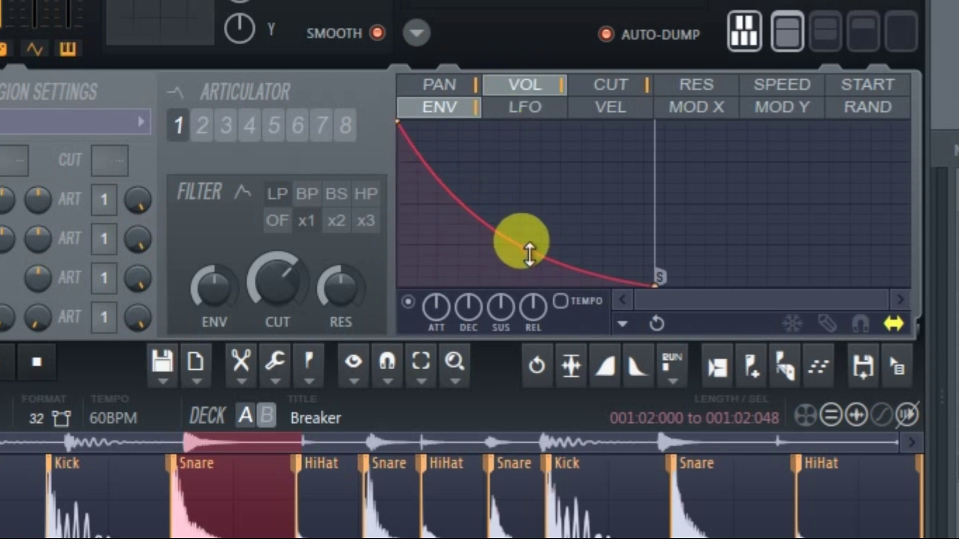
drag(526, 249, 525, 125)
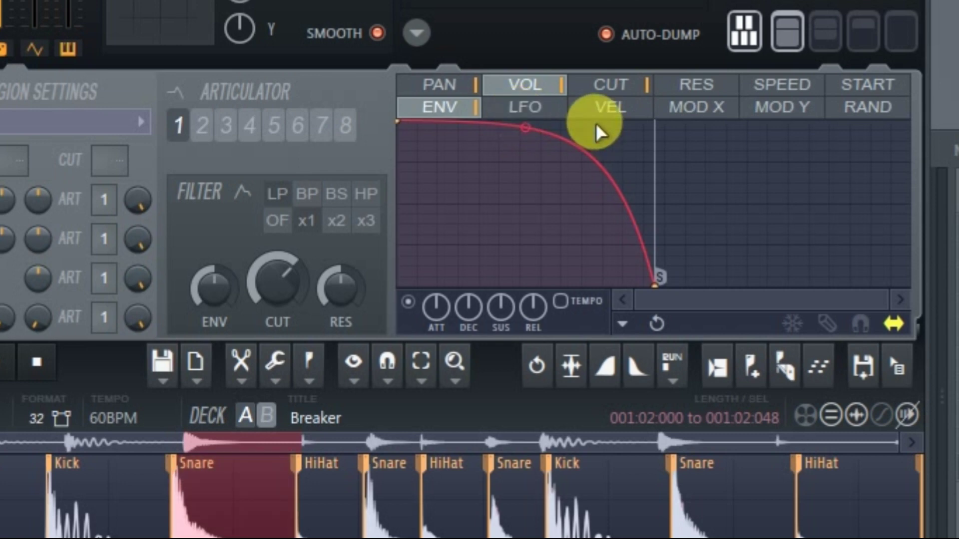
click(608, 91)
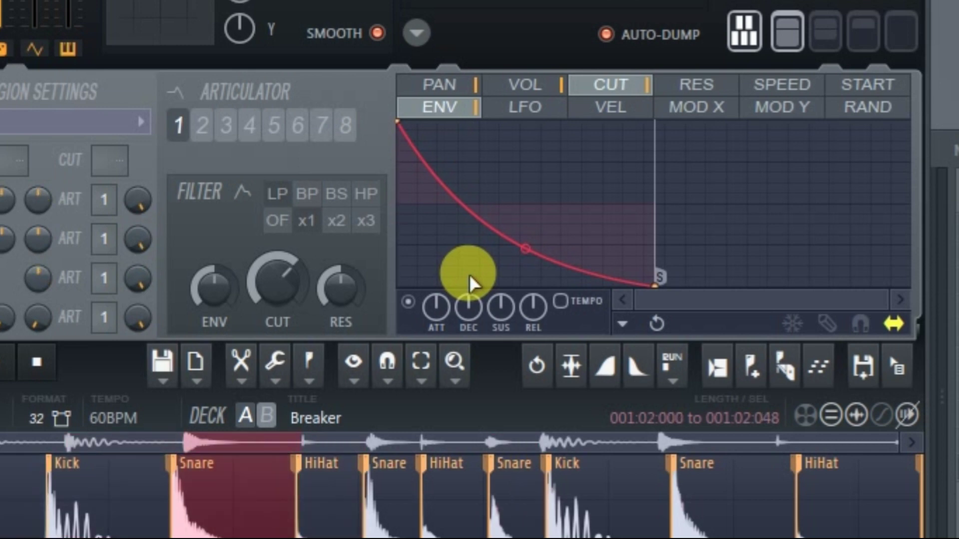
Enable the speed envelope and reshape it to rise to maximum, drop to minimum and rise to maximum again.
click(783, 85)
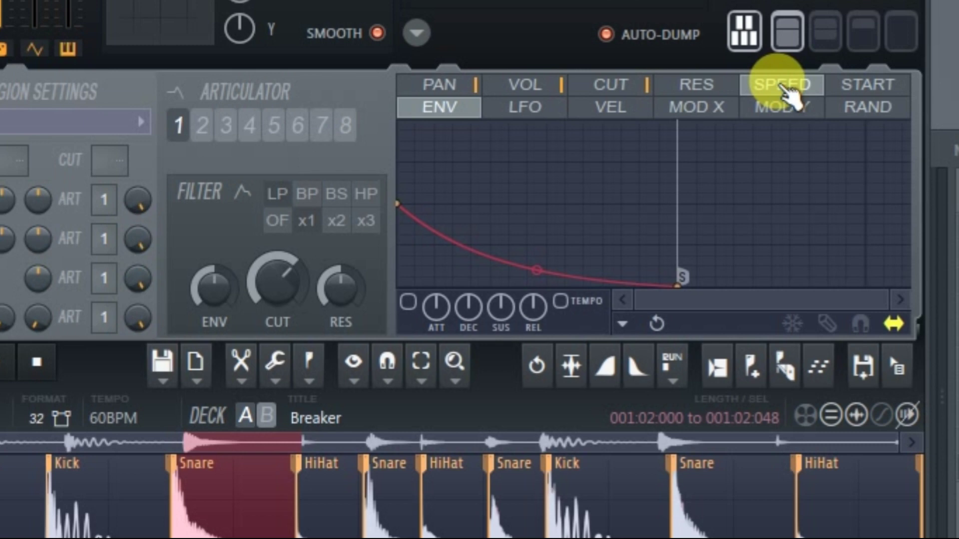
click(409, 301)
drag(531, 261, 533, 270)
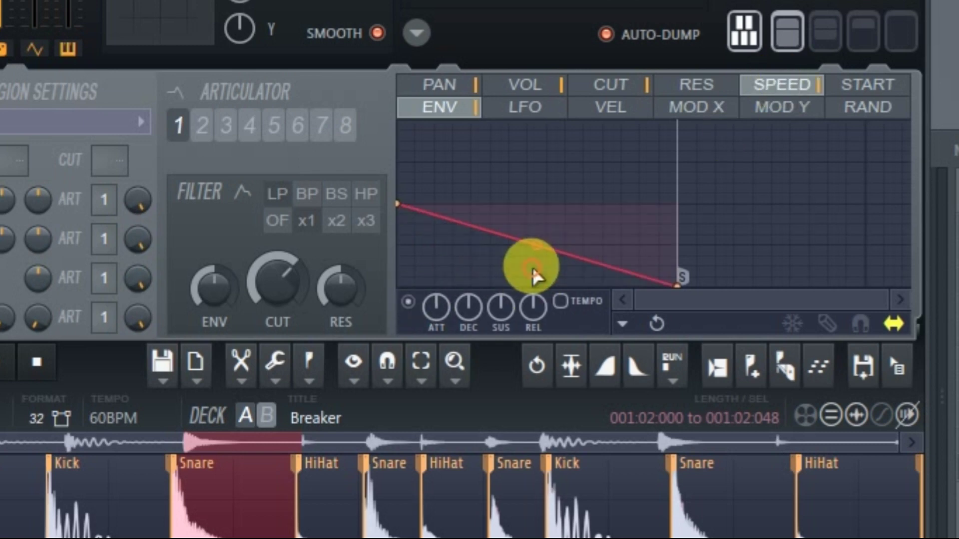
drag(507, 234, 522, 120)
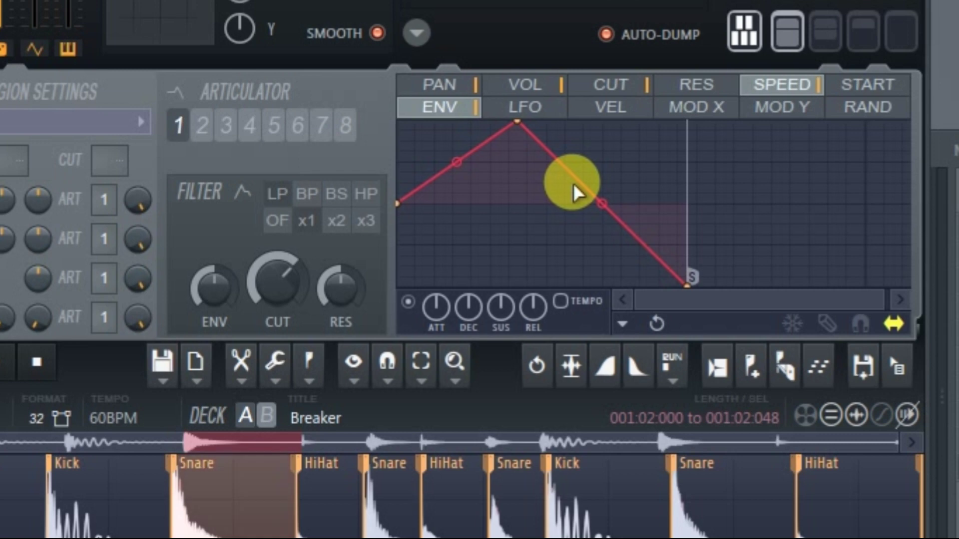
drag(573, 183, 632, 119)
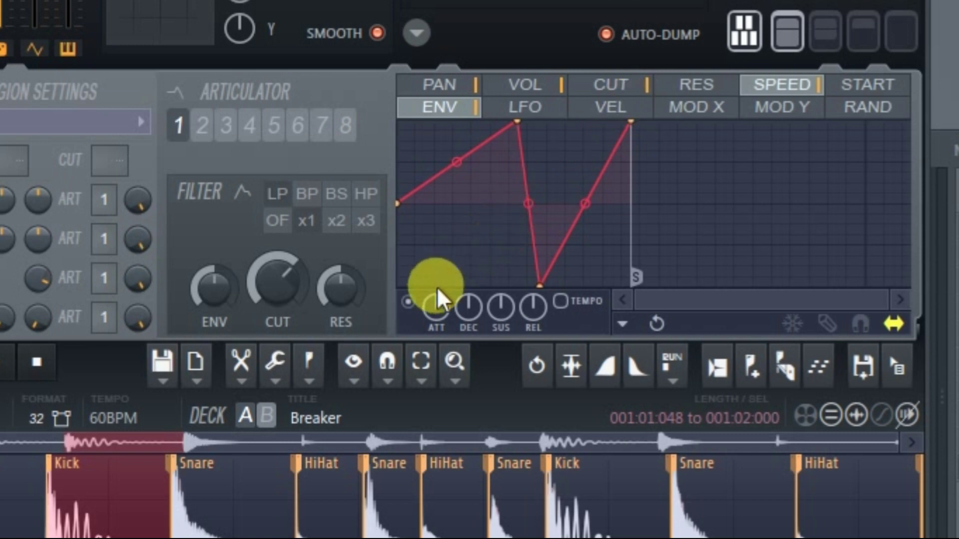
Turn off the speed and volume envelopes, viewing the resonance envelope in between.
click(408, 302)
click(694, 86)
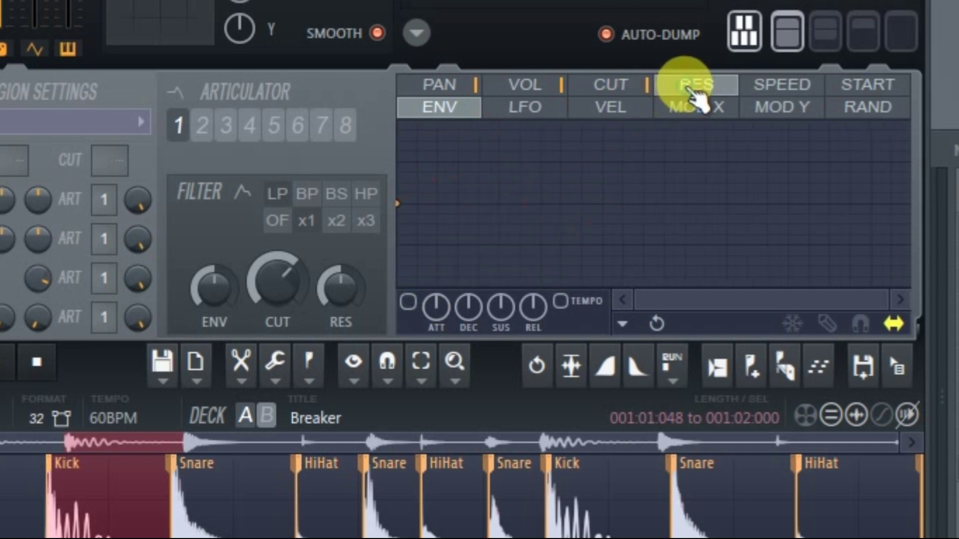
click(544, 97)
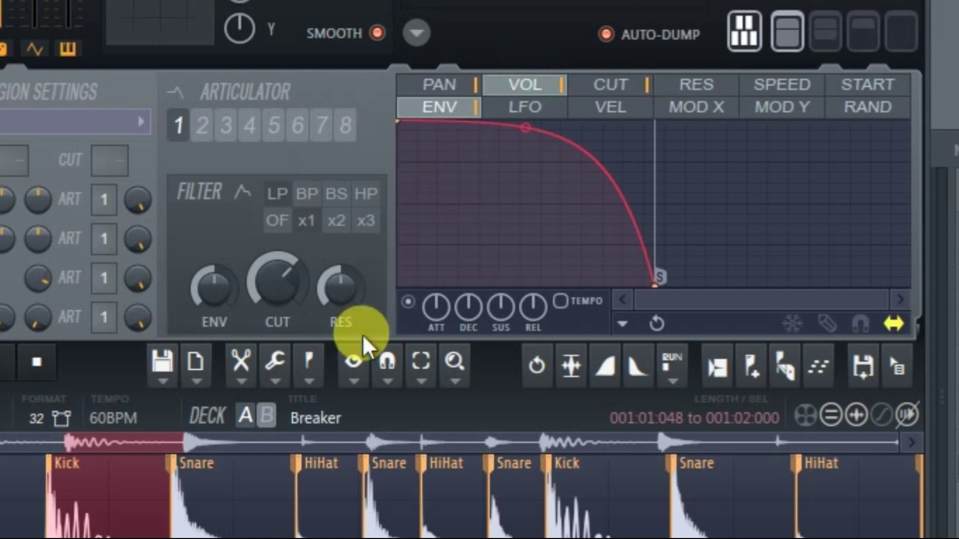
click(408, 302)
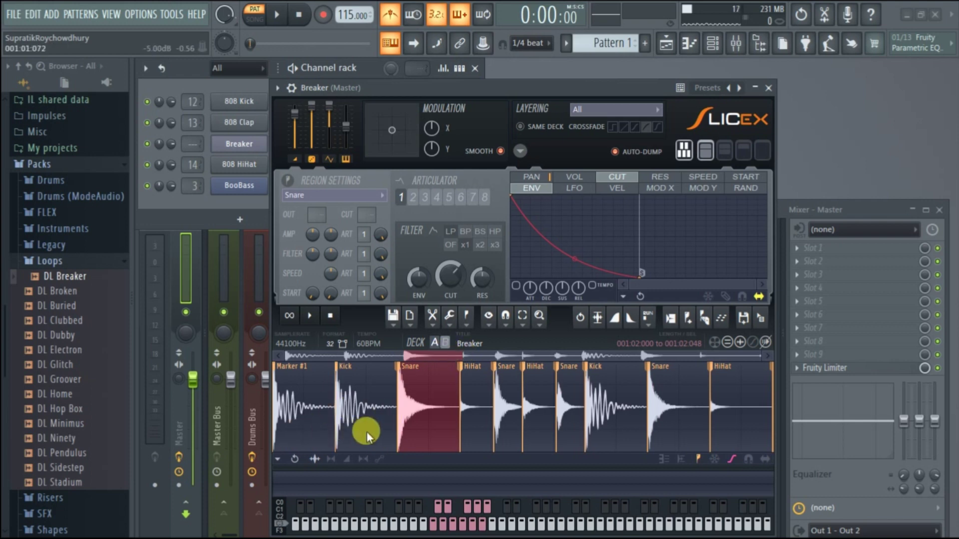
Close the Slicex window and delete all notes from the Breaker channel's piano roll.
click(768, 88)
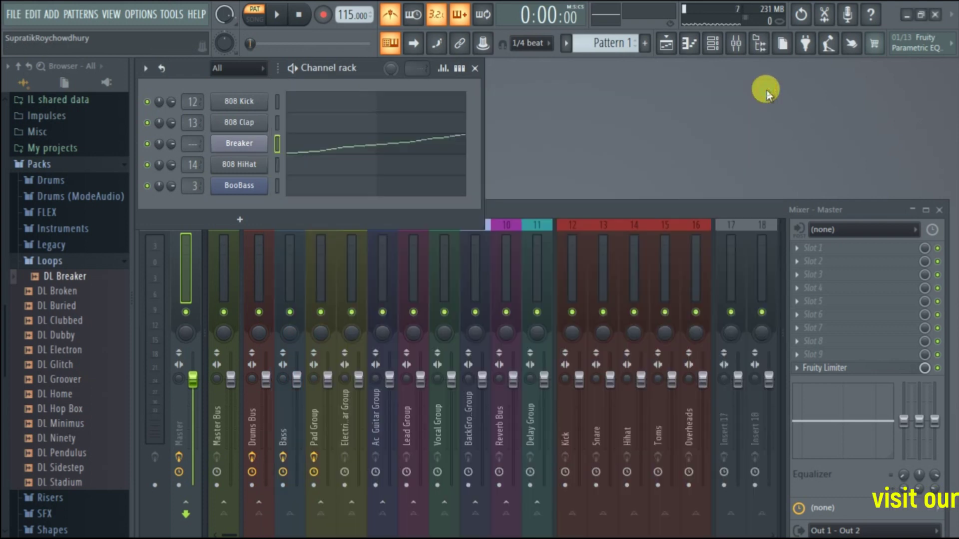
click(408, 148)
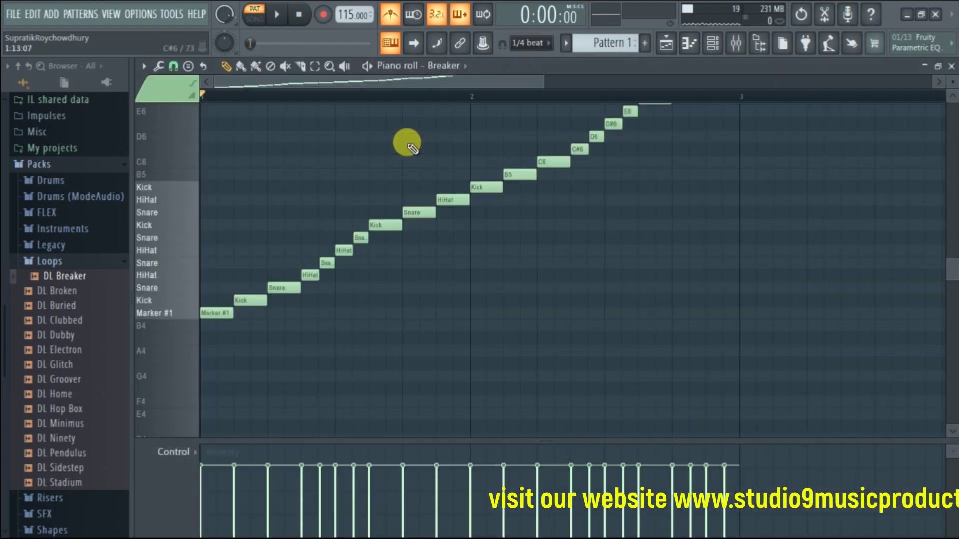
key(ctrl+a)
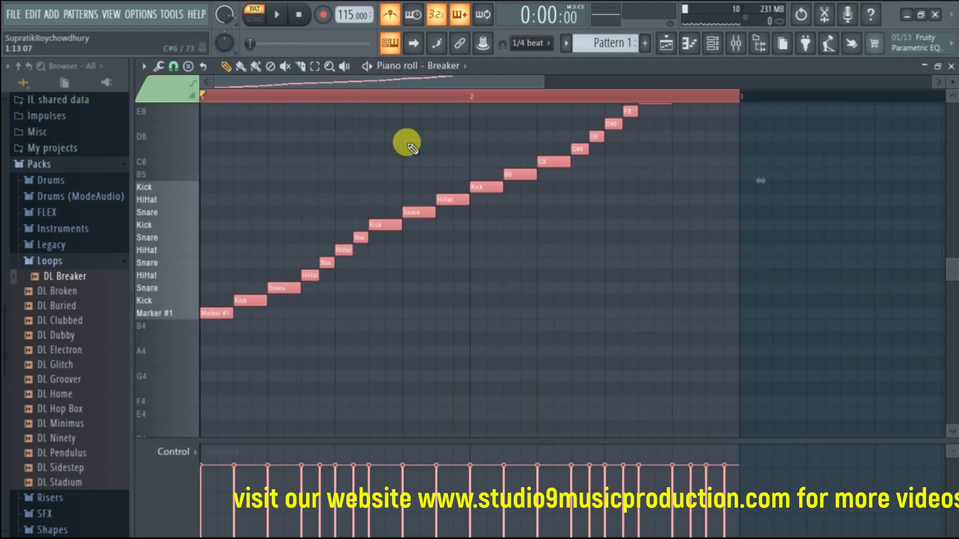
key(Delete)
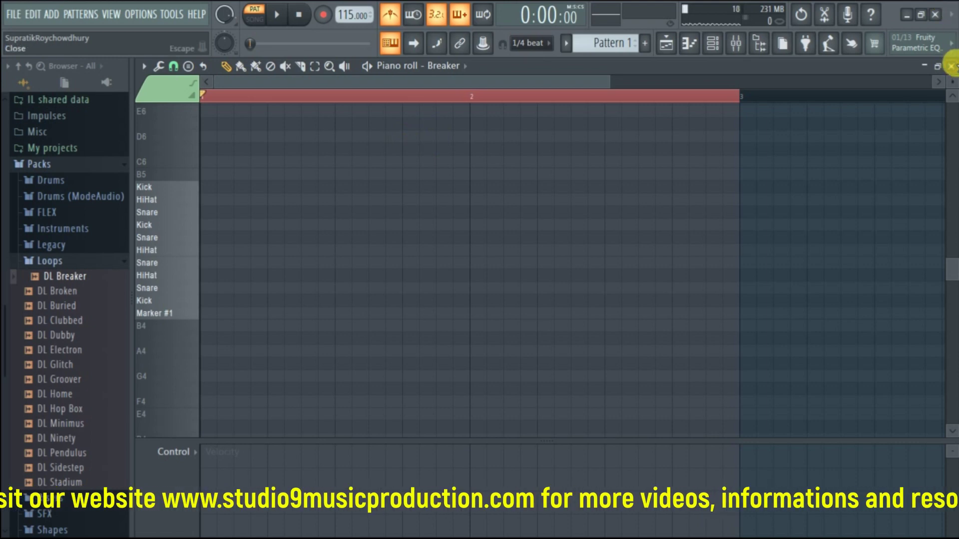
Close the empty piano roll, record a live slice performance into the Breaker channel, and open the recorded notes.
click(950, 65)
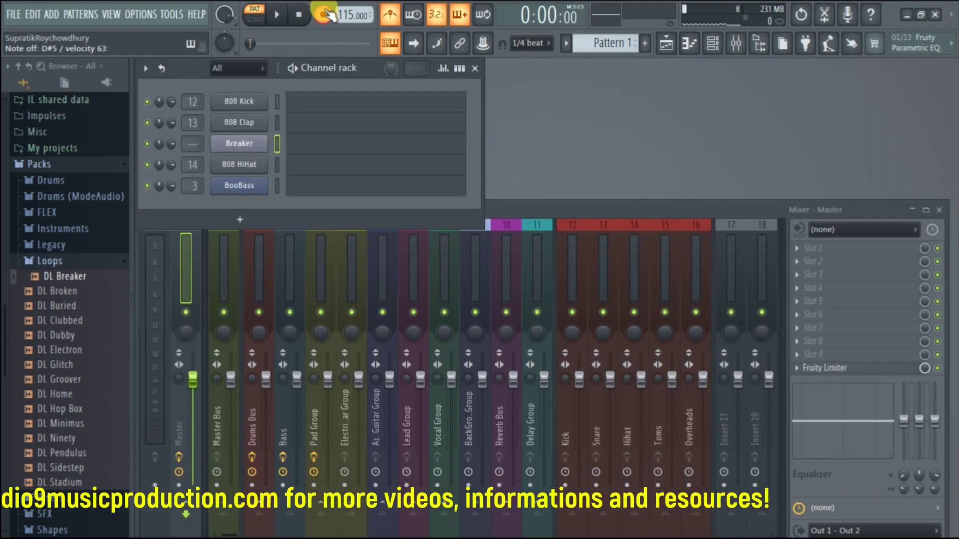
key(space)
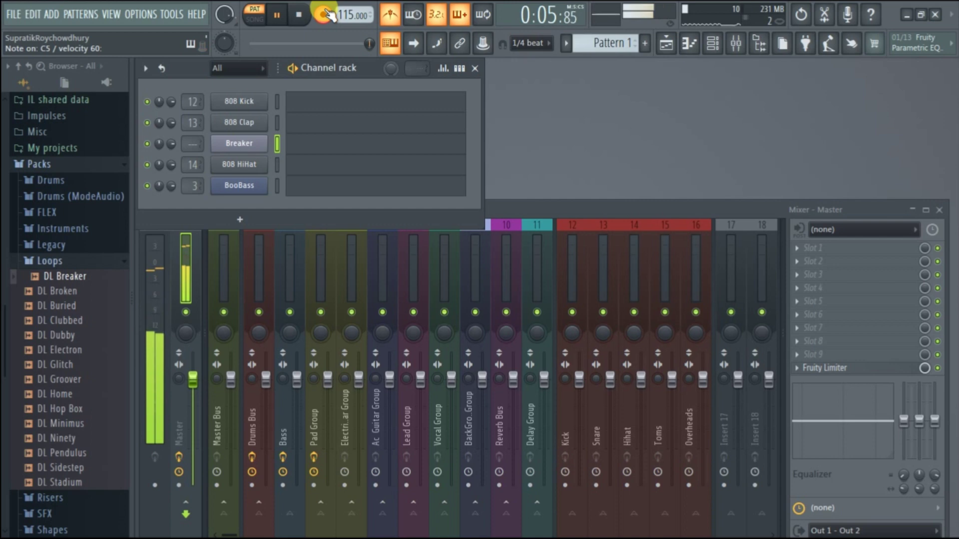
key(space)
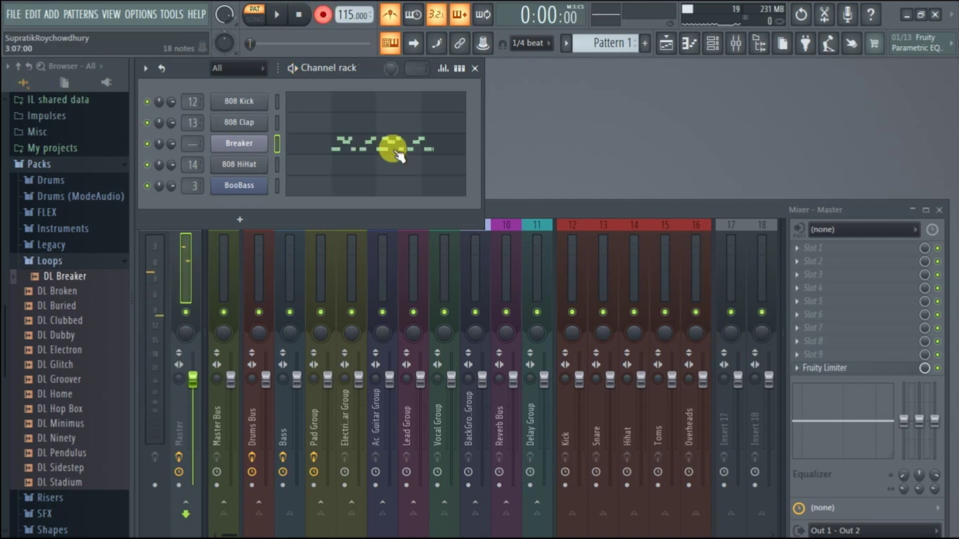
click(394, 151)
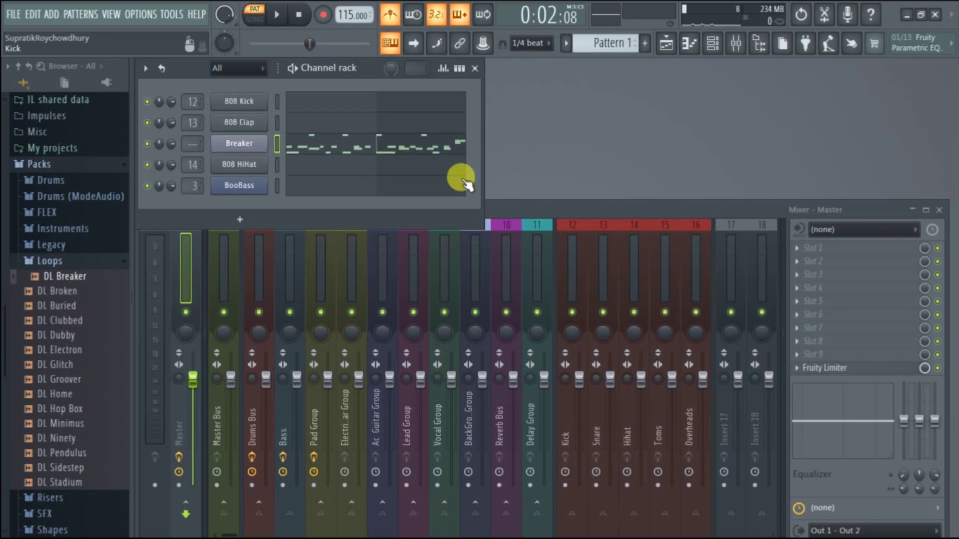
Open the Breaker channel's pattern in the piano roll, play it, and view a Snare note's properties.
click(370, 149)
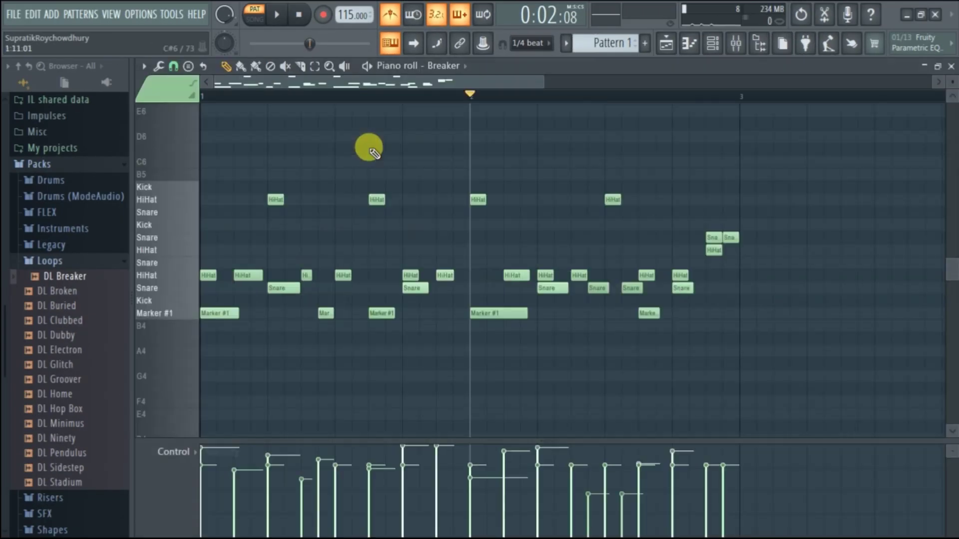
key(space)
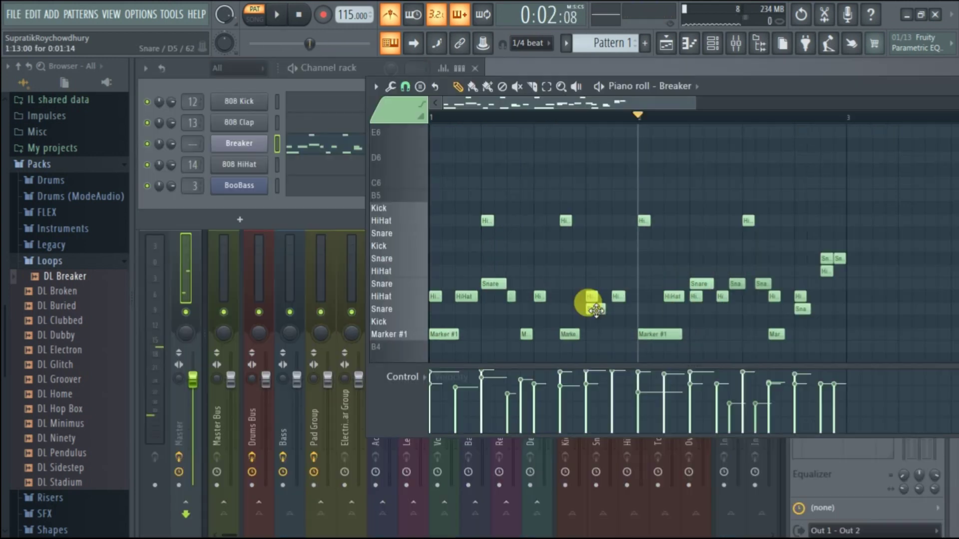
double_click(595, 310)
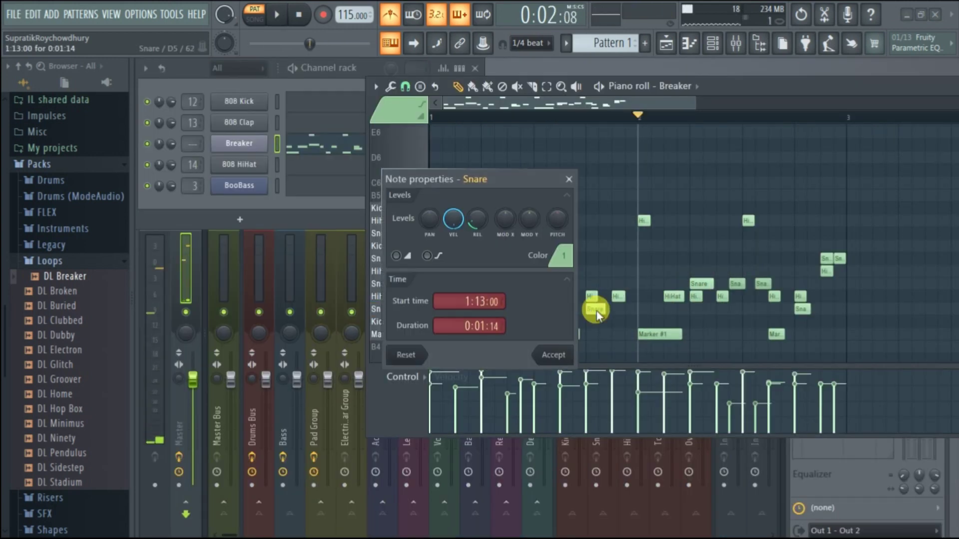
click(568, 179)
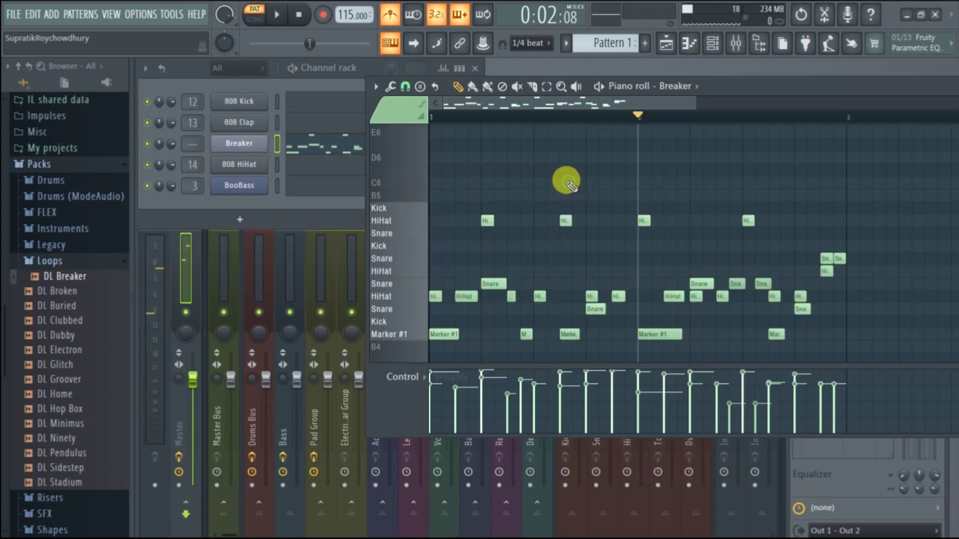
Open Slicex for the Breaker channel and preview Convolution reverb with the Default impulse on the first Snare slice.
click(246, 143)
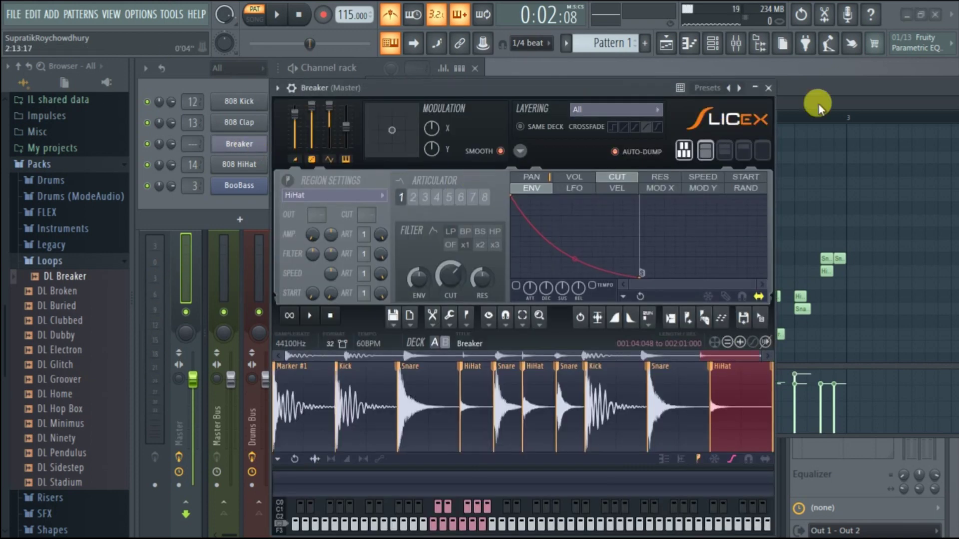
click(856, 84)
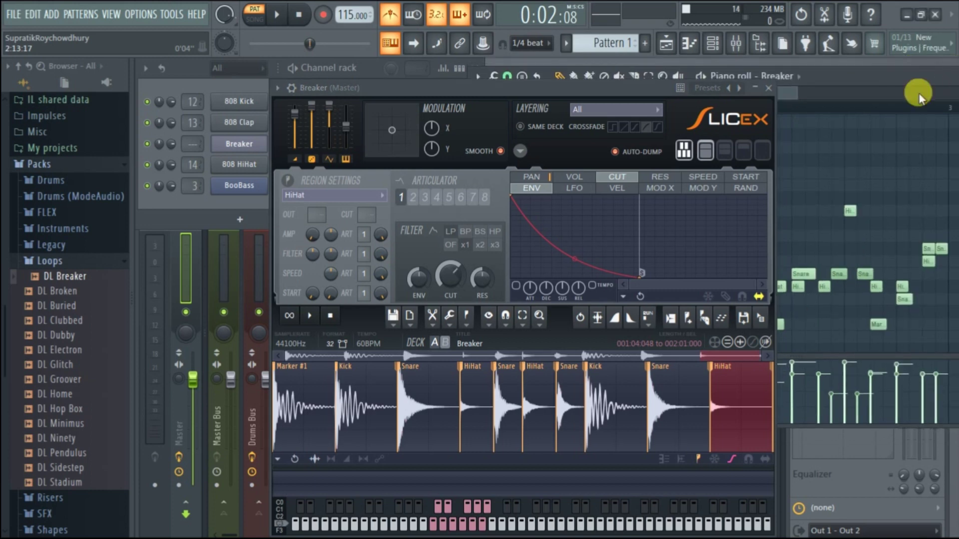
click(927, 299)
right_click(927, 298)
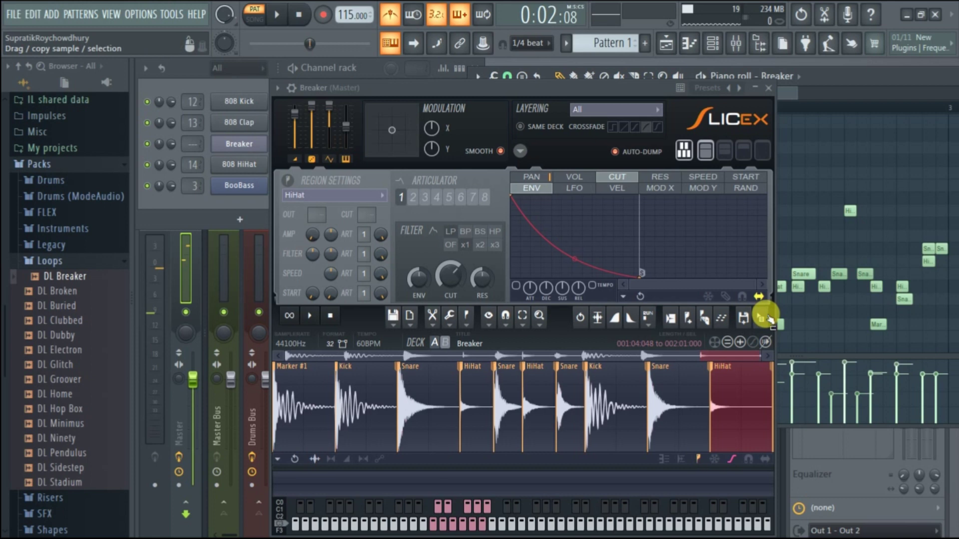
click(428, 403)
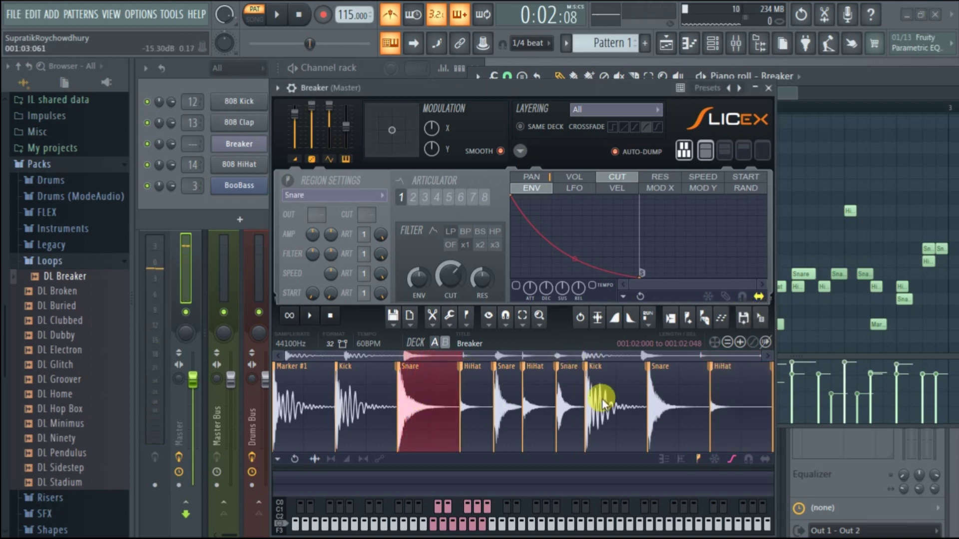
click(449, 325)
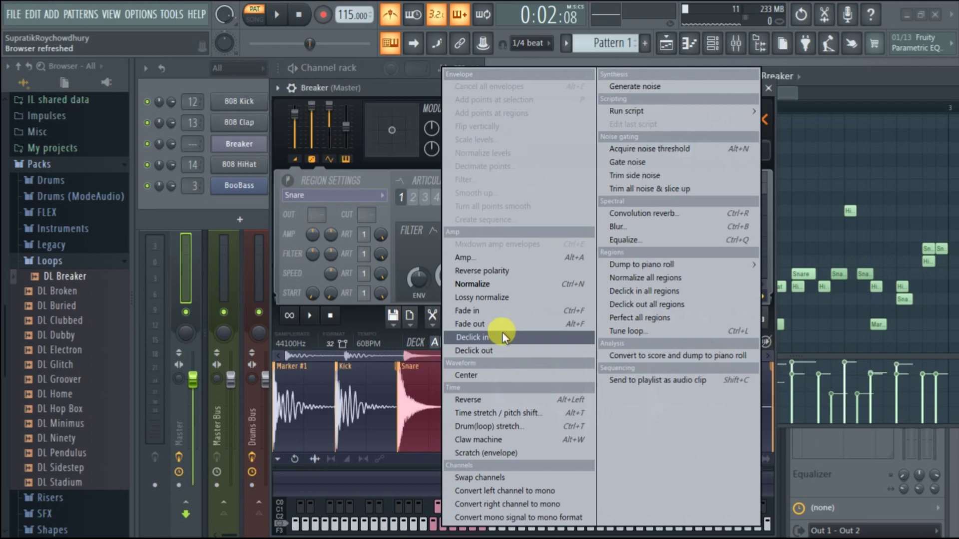
click(661, 219)
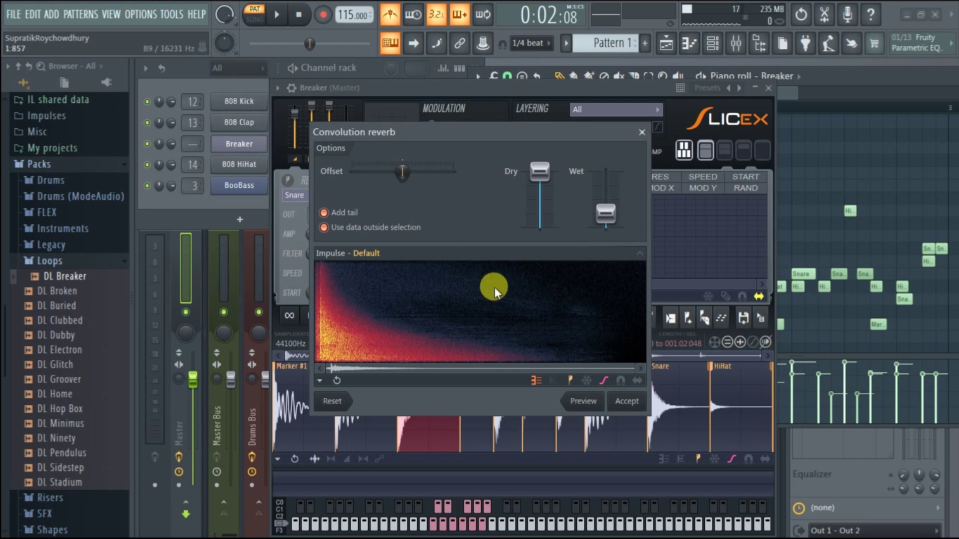
click(583, 400)
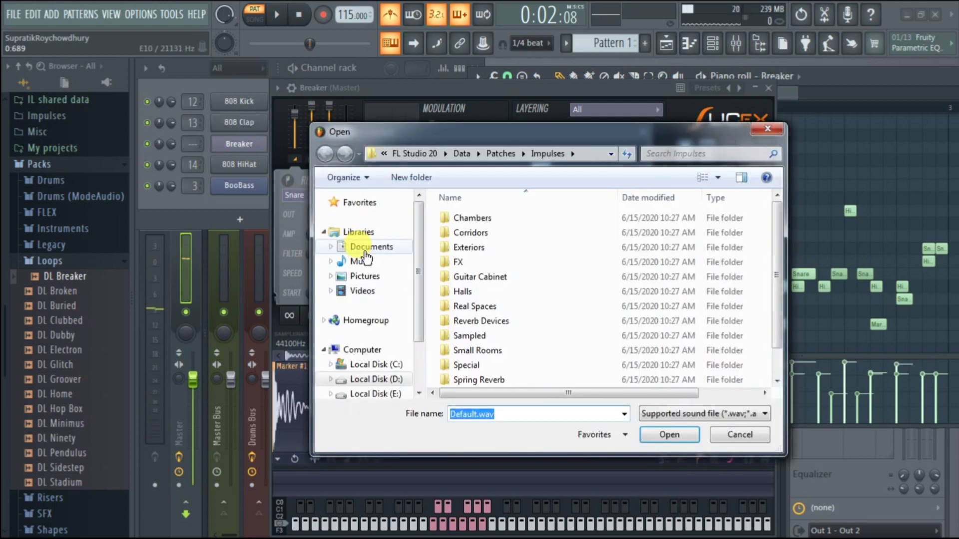
Load the IMP auditorium_narrow_back impulse from the Chambers folder and preview the reverb on the Snare slice.
double_click(466, 223)
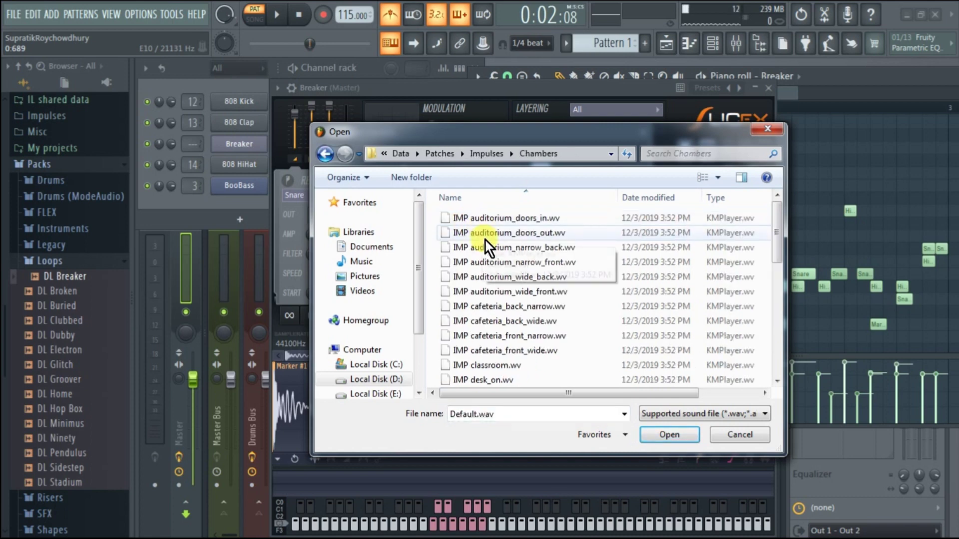
click(485, 250)
double_click(485, 255)
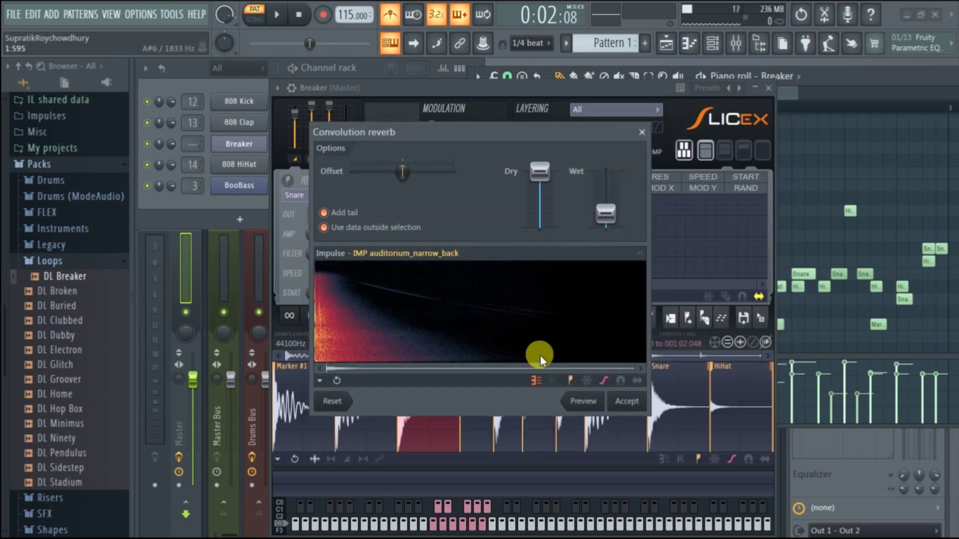
click(593, 407)
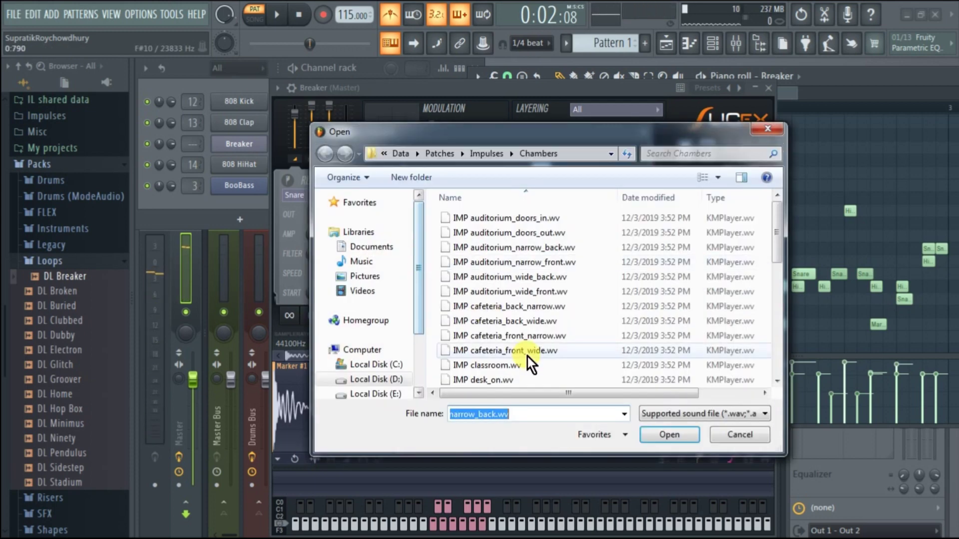
Load the IMP 250 Seat Hall - Rear Stage impulse from Real Spaces, preview it, and apply the reverb to the Snare slice.
click(491, 153)
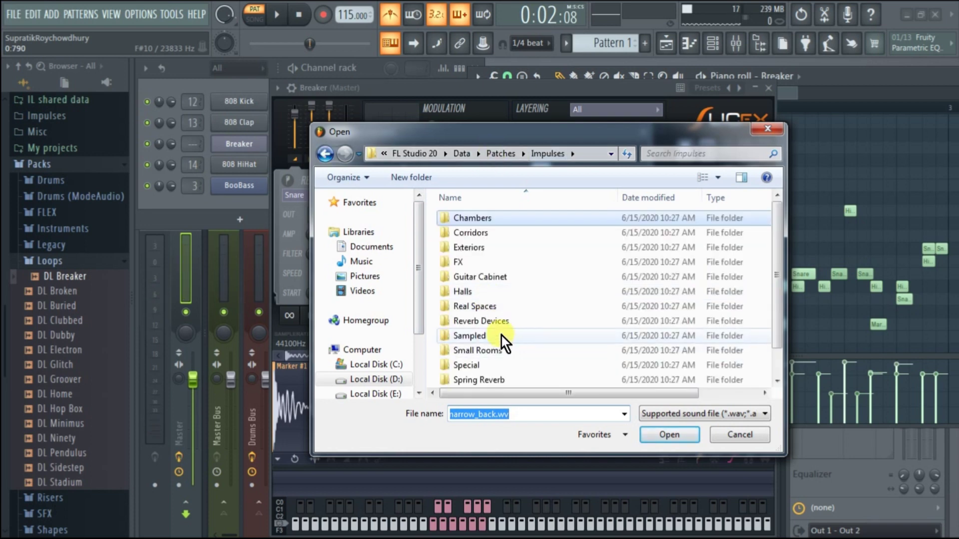
click(504, 309)
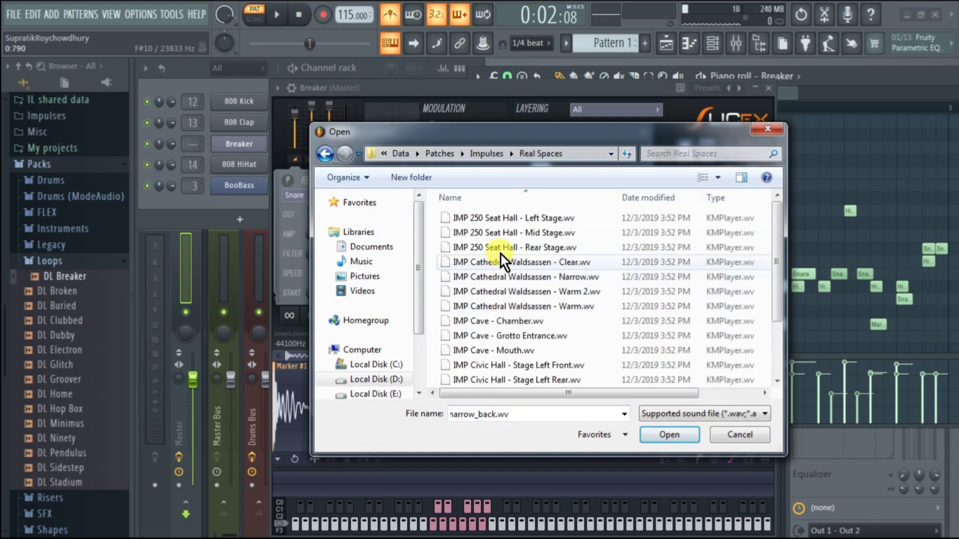
double_click(499, 247)
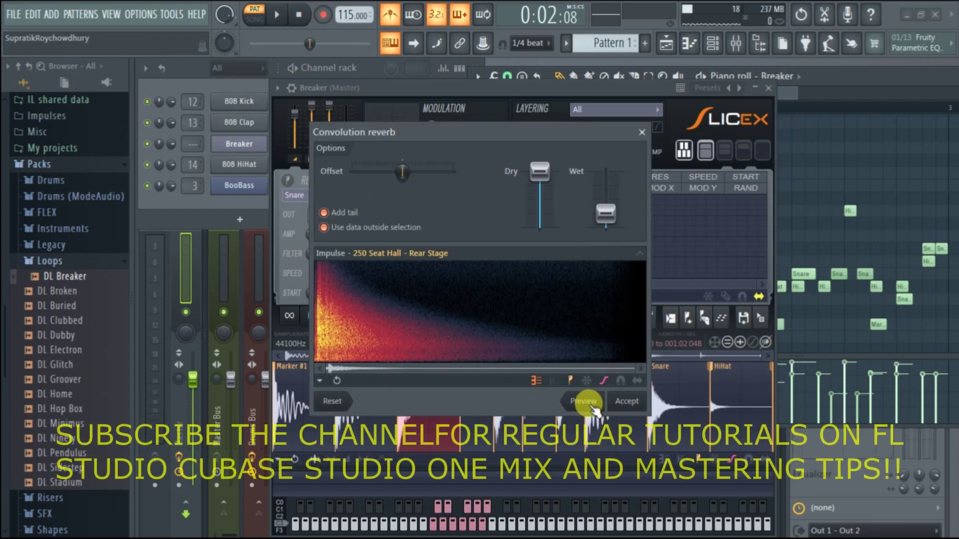
click(588, 403)
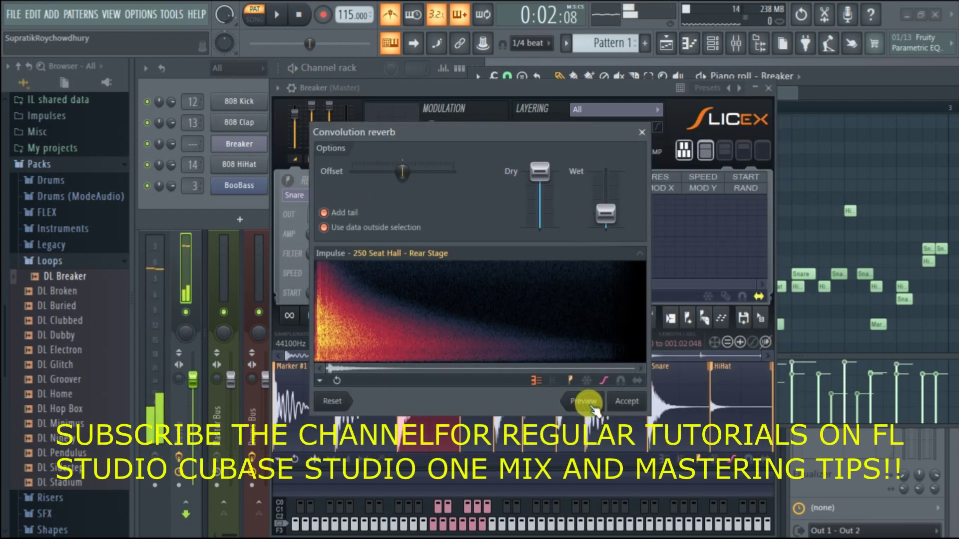
click(627, 402)
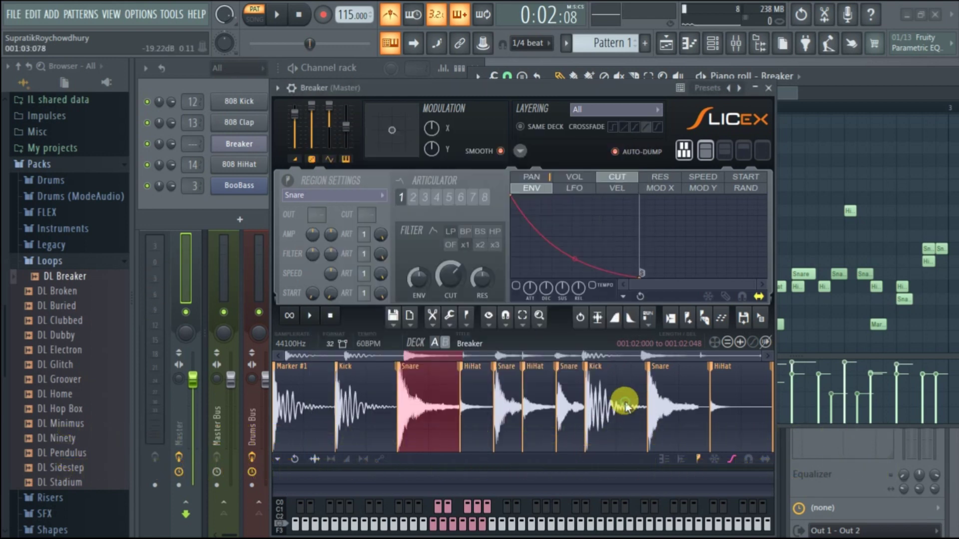
Listen to the processed Snare slice alone and within the Breaker pattern, closing the Slicex window during playback.
click(439, 412)
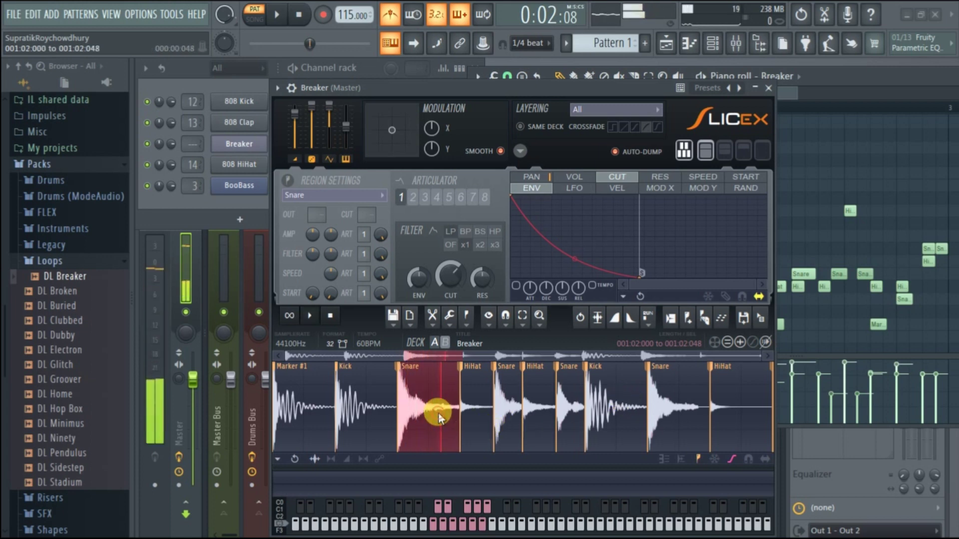
click(829, 87)
key(space)
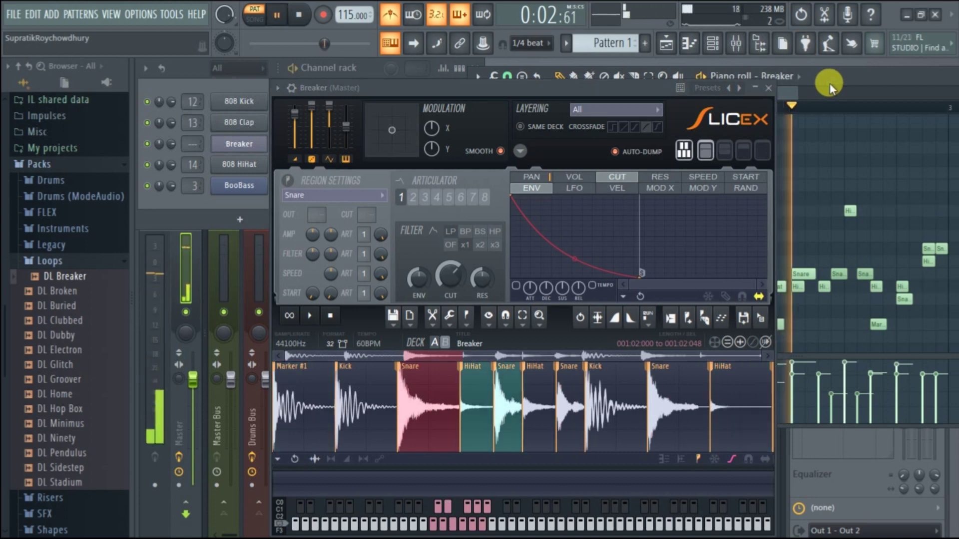
click(769, 90)
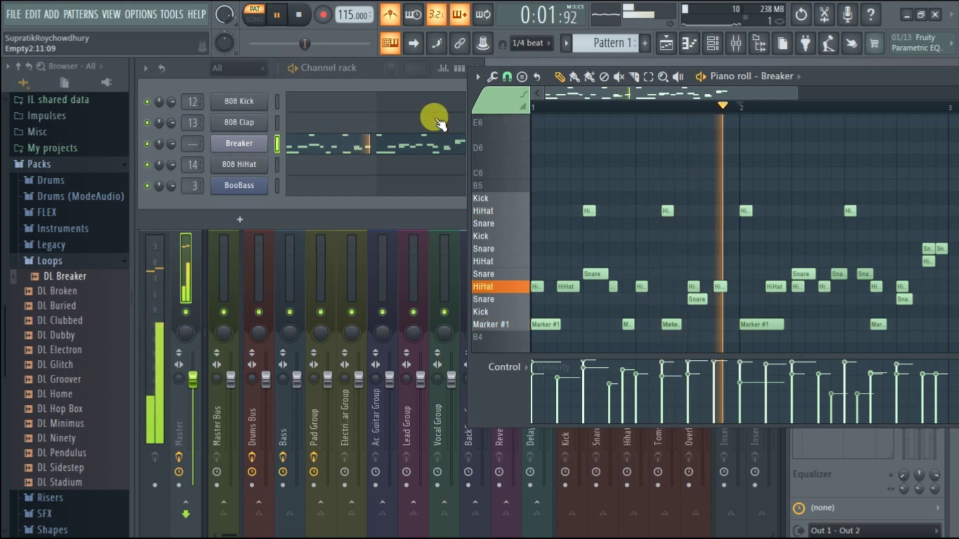
key(space)
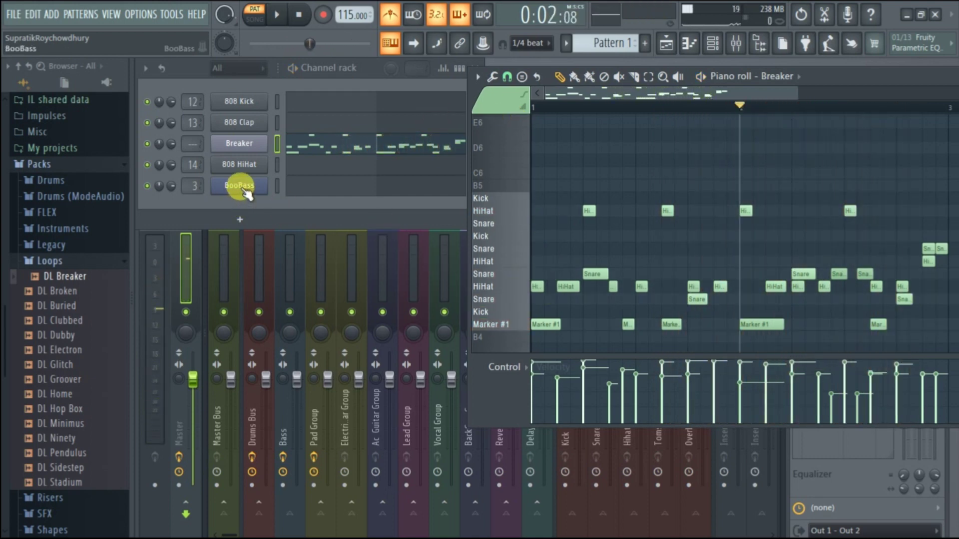
Reopen Slicex, look over the processing commands available for the Snare slice, and close the window.
click(239, 143)
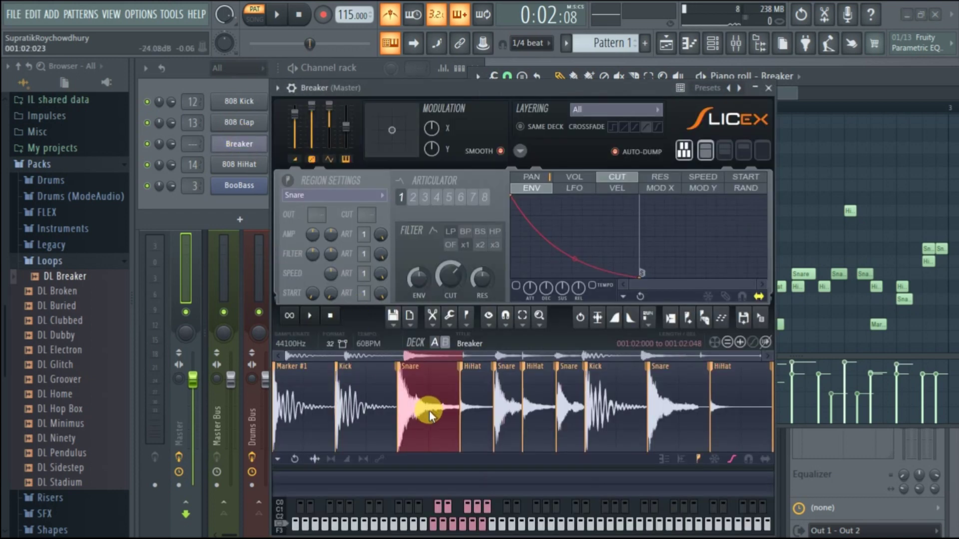
click(450, 319)
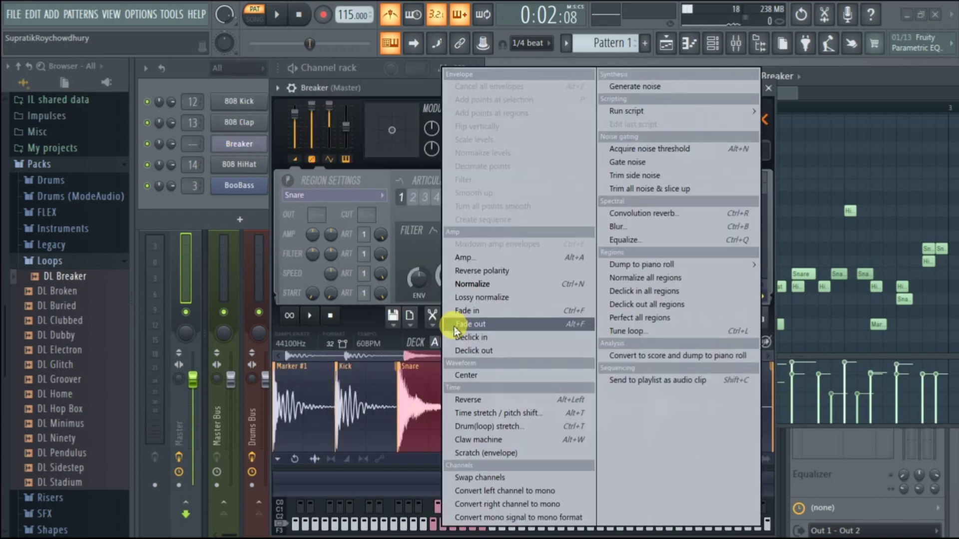
click(454, 327)
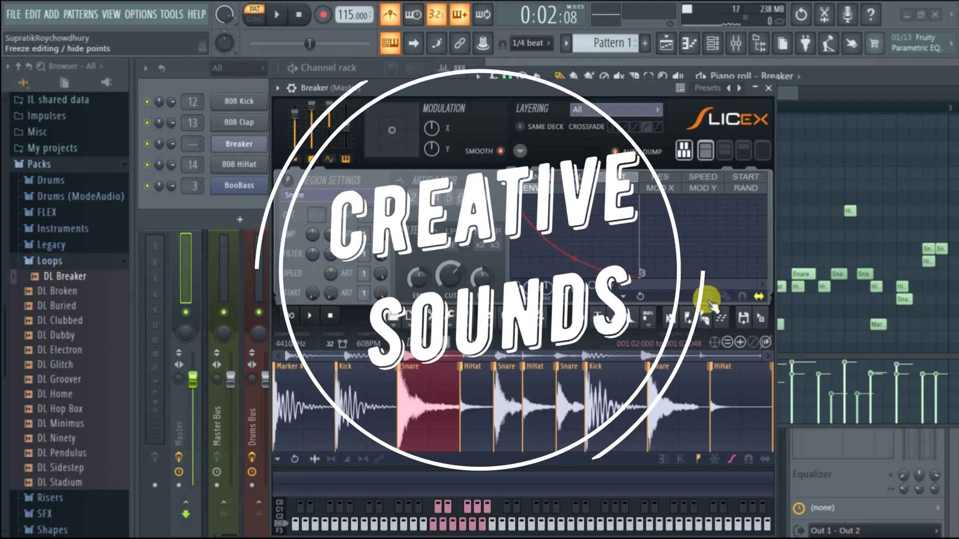
click(769, 88)
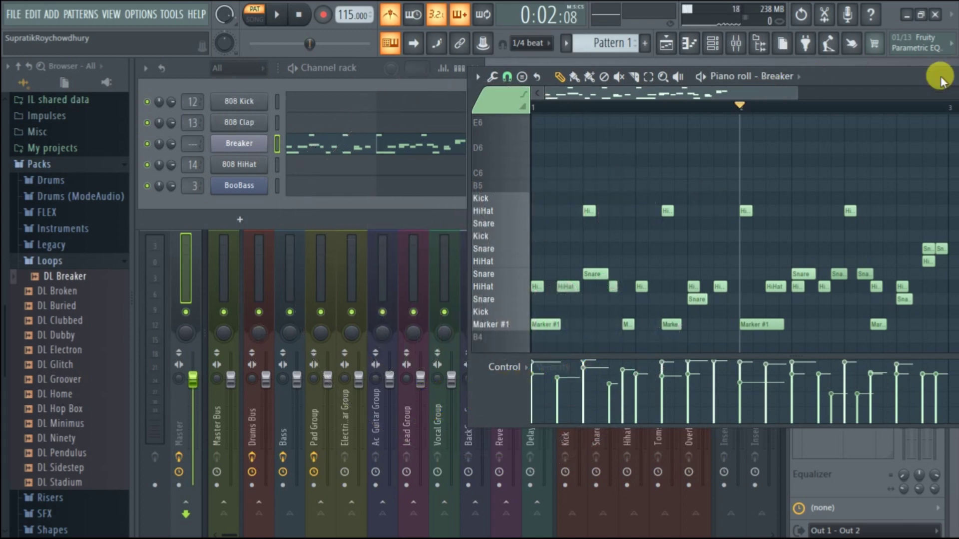
Close the Breaker piano roll and insert a new Slicex channel above the Breaker channel.
drag(940, 78, 691, 96)
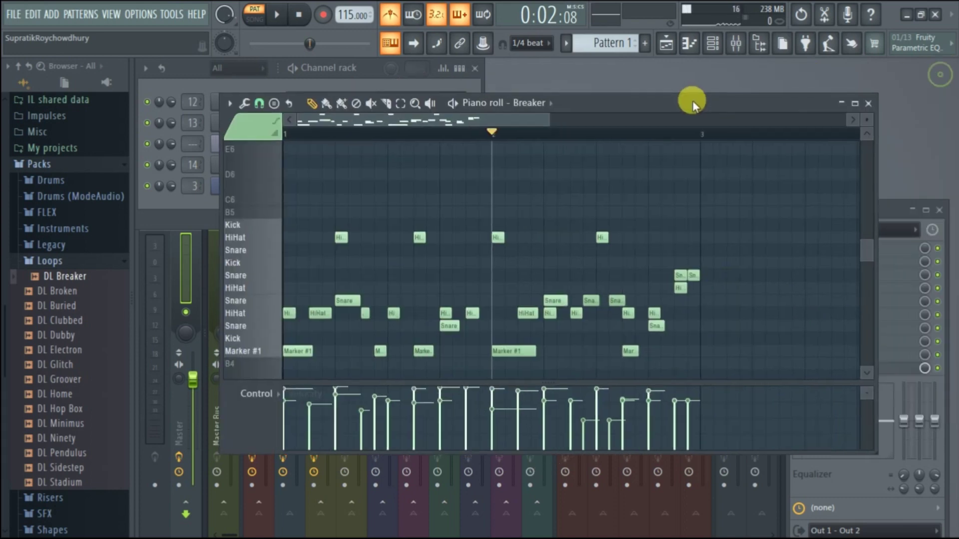
click(869, 103)
click(241, 143)
right_click(261, 144)
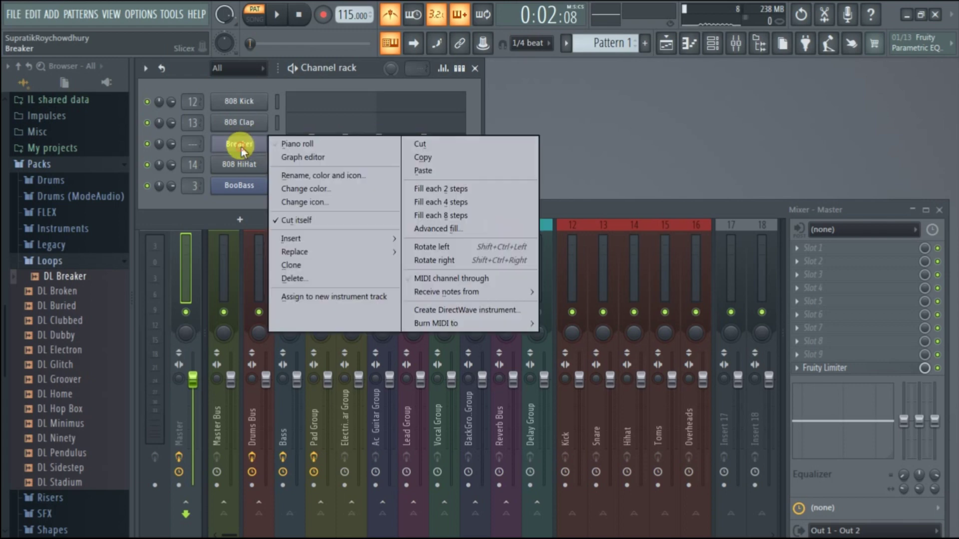
mouse_move(328, 235)
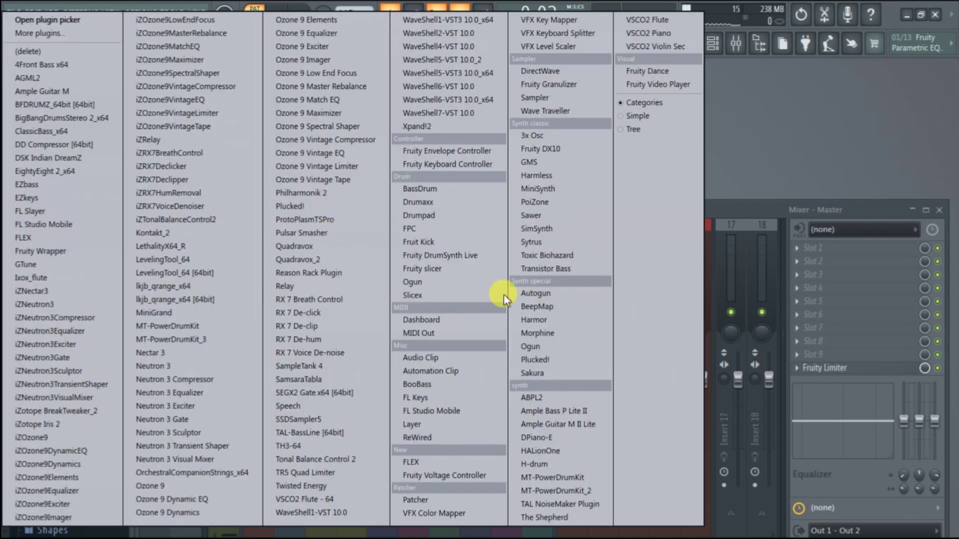
click(447, 294)
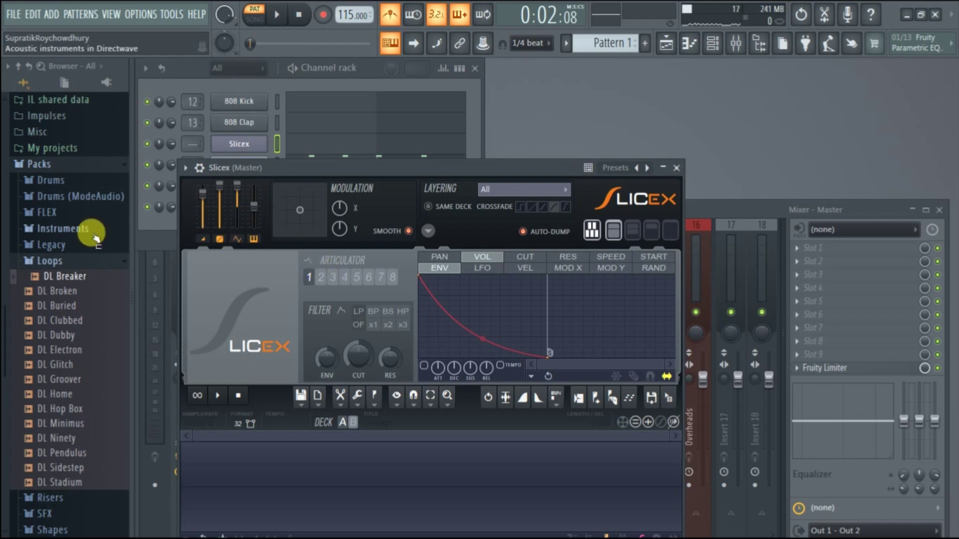
Load 5 PANI DA RANG .wav from the YEH ZISAM HAI TO KYA folder into the empty Slicex channel and close the file window.
click(90, 261)
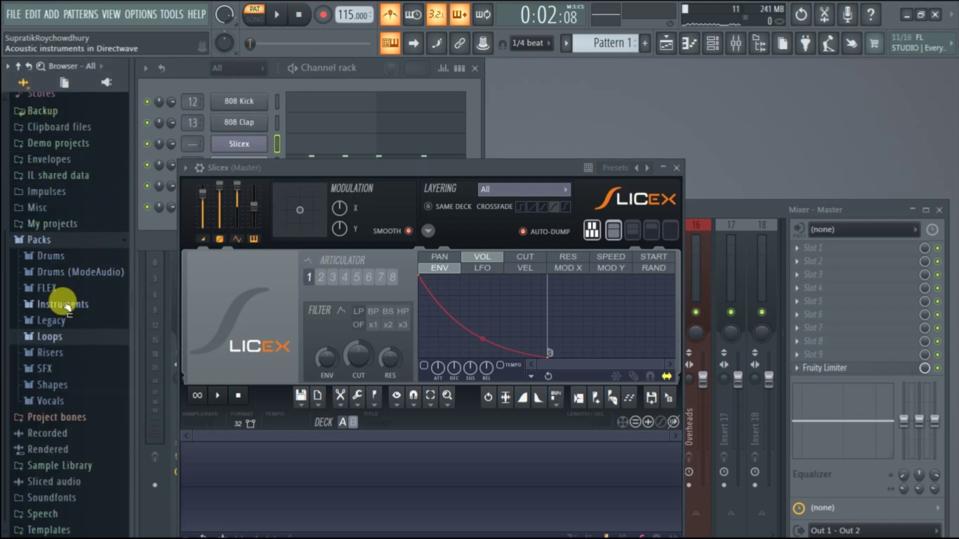
click(58, 402)
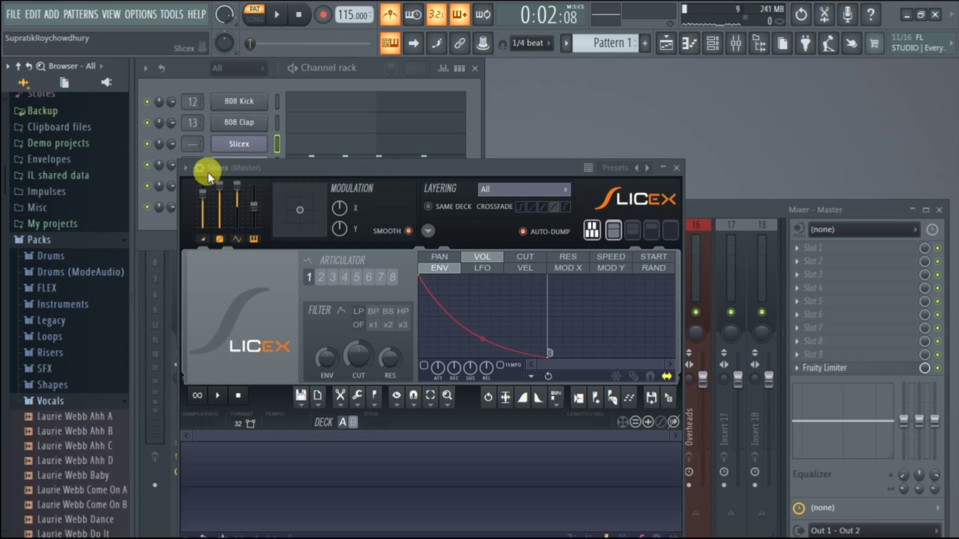
click(187, 168)
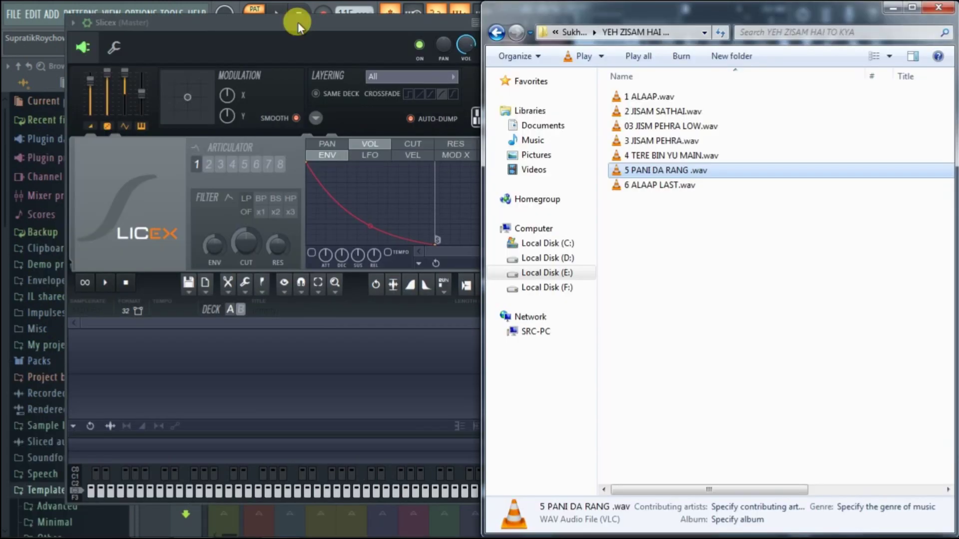
drag(631, 169, 277, 365)
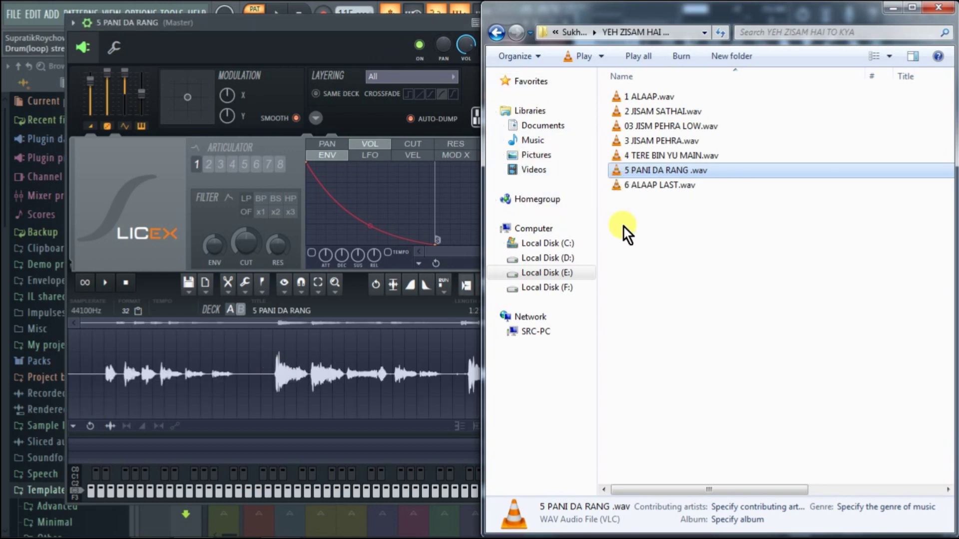
click(935, 10)
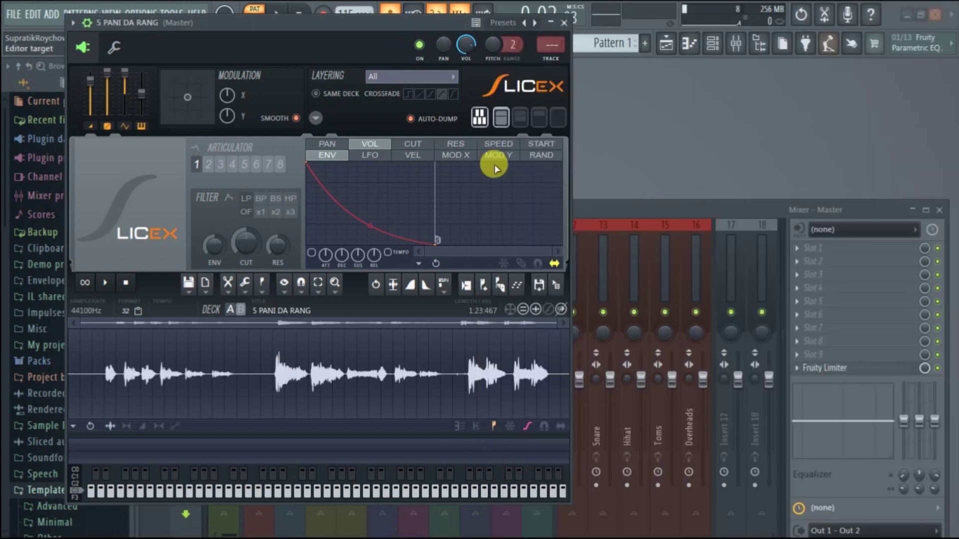
Auto-slice the 5 PANI DA RANG vocal and audition several slices across the waveform.
click(499, 284)
click(519, 306)
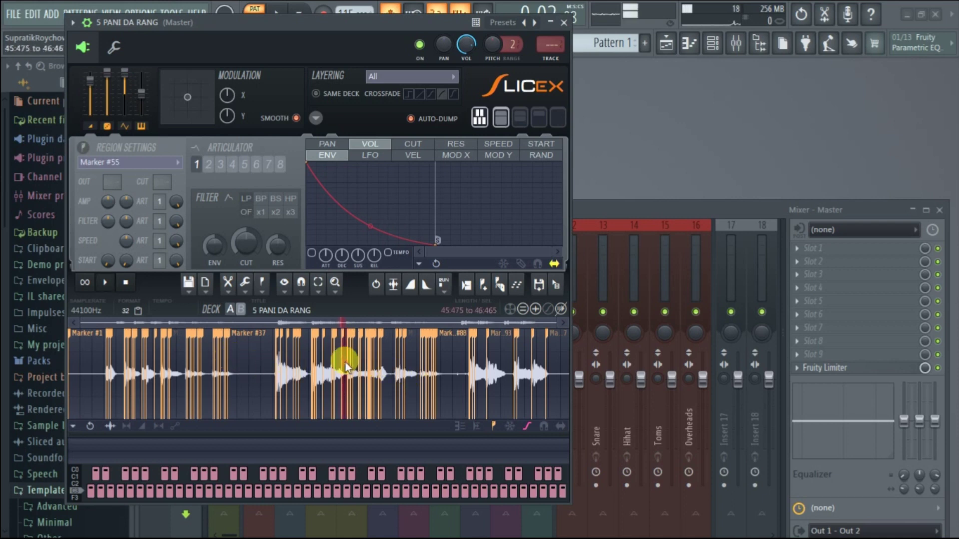
click(417, 367)
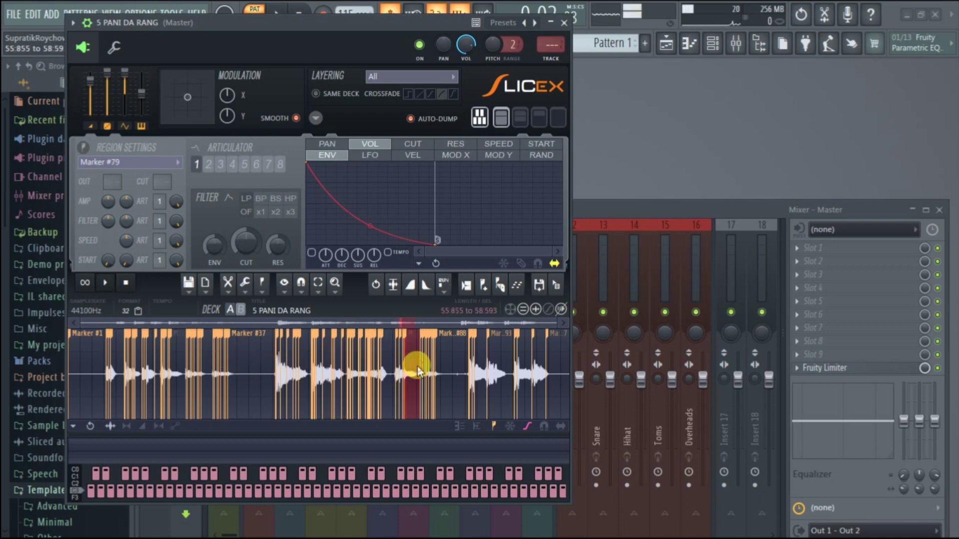
click(481, 364)
drag(481, 365, 213, 359)
click(211, 359)
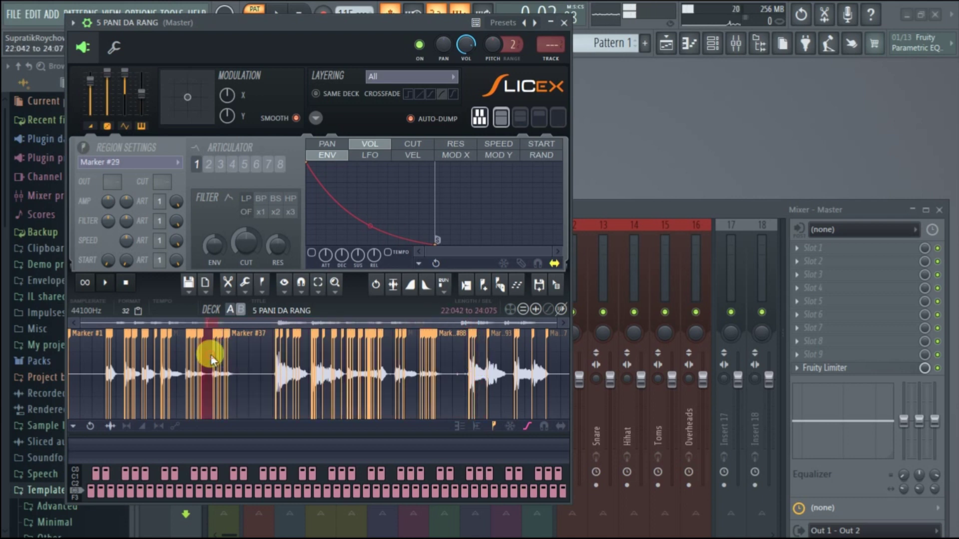
click(166, 361)
Zoom into the beginning of the vocal waveform and audition the short slices Marker #2 and Marker #3.
drag(554, 320, 164, 322)
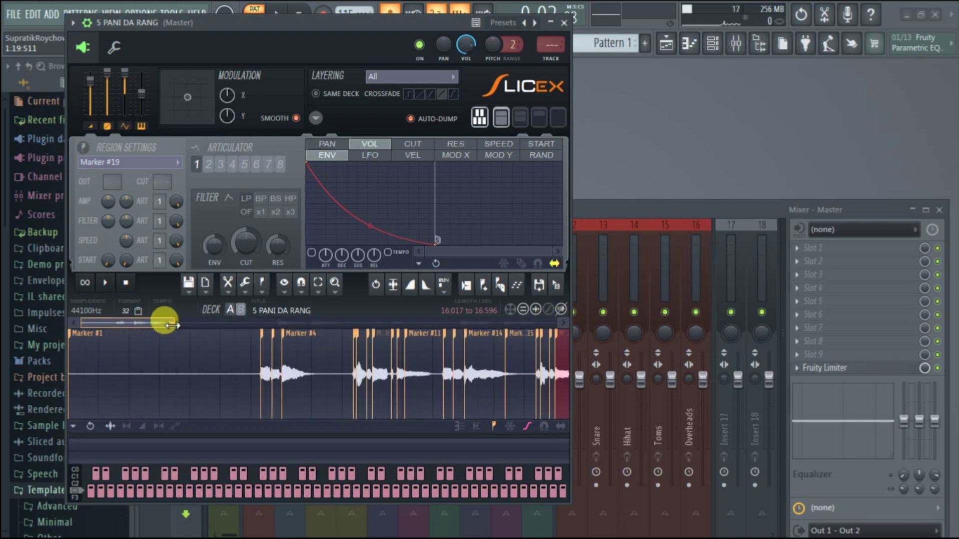
click(267, 356)
click(276, 355)
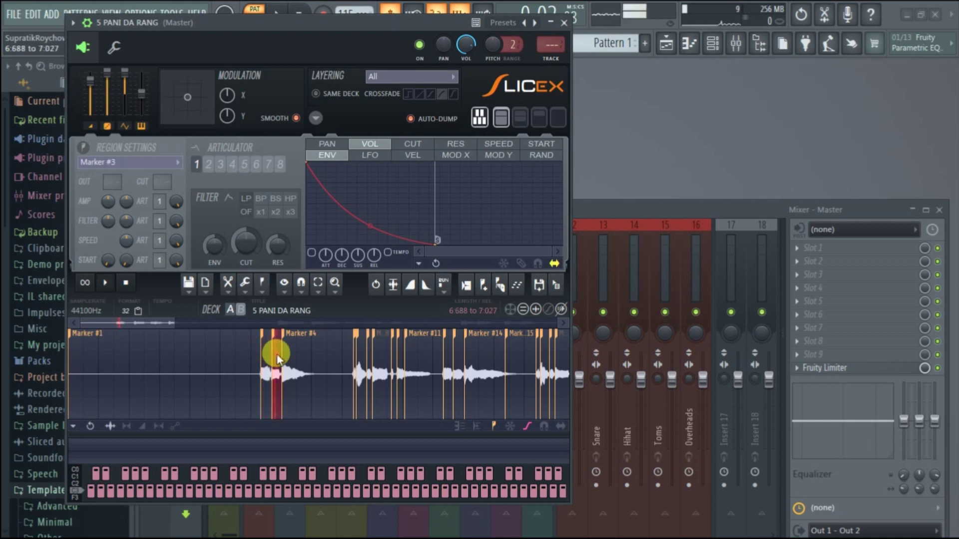
click(261, 349)
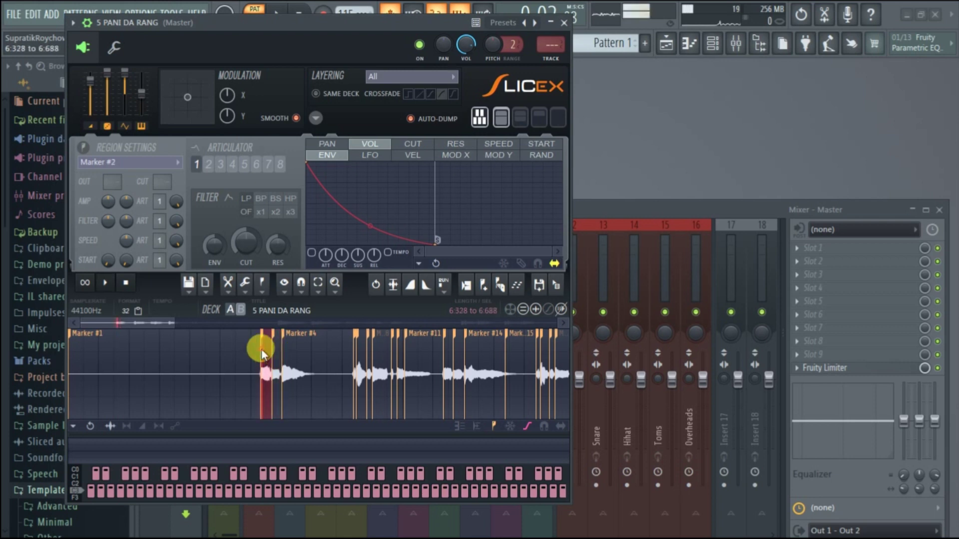
click(275, 352)
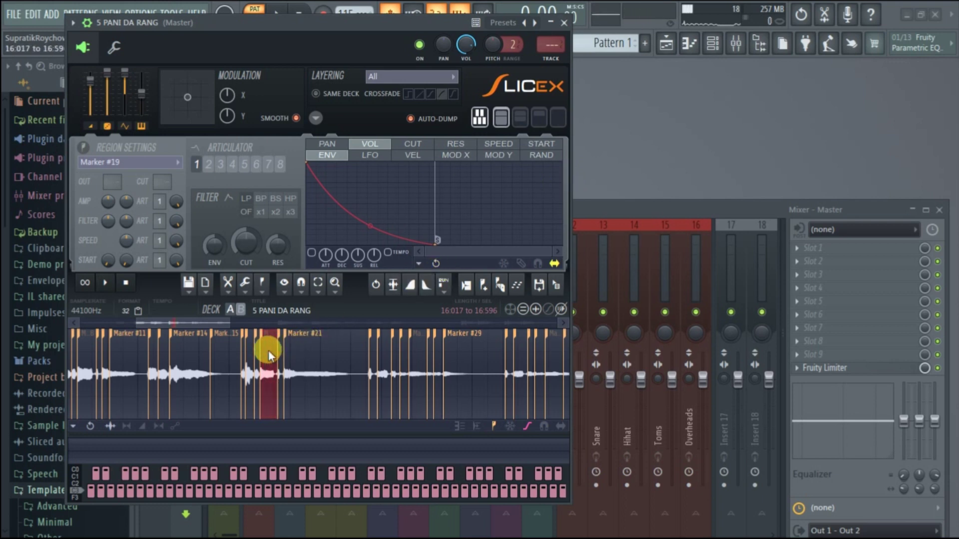
Enable the speed envelope, shape it with a quick rise, a short drop and a longer curved fall, and close the Slicex window.
click(492, 149)
click(312, 253)
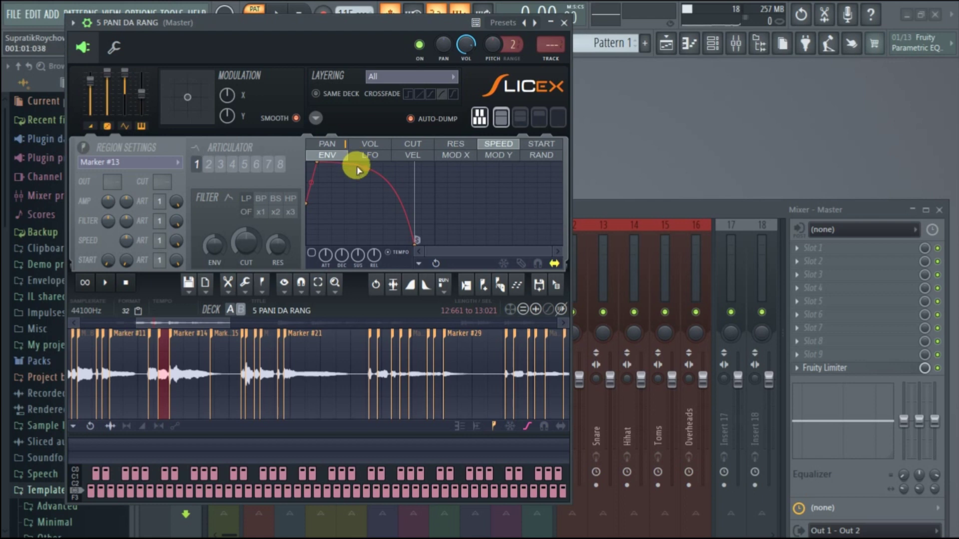
key(g)
click(312, 252)
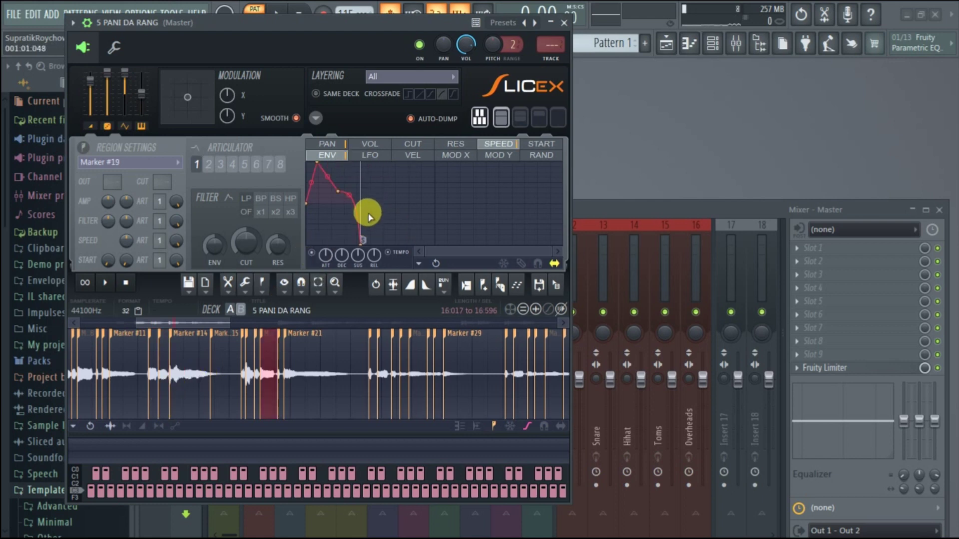
drag(372, 240, 435, 246)
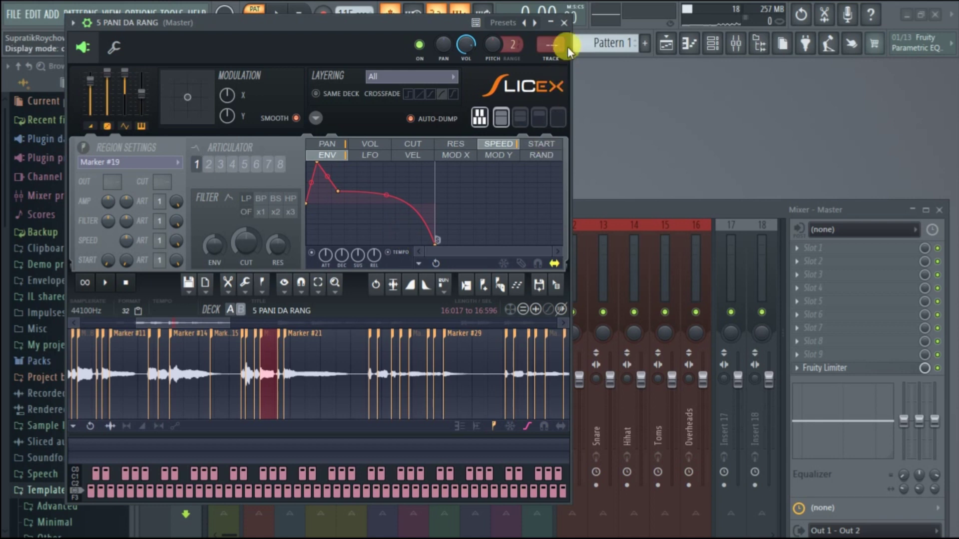
click(564, 22)
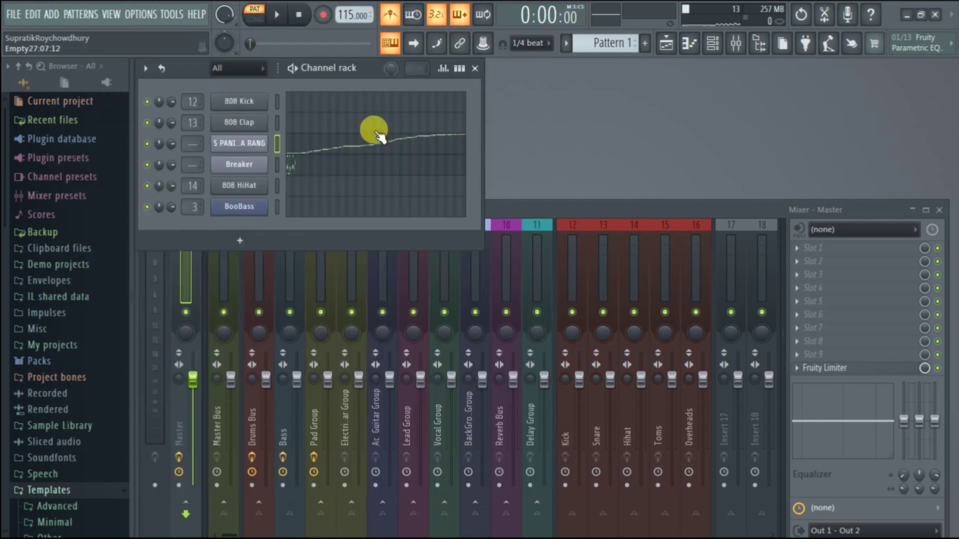
Delete all notes of the 5 PANI DA RANG channel in its piano roll and close the piano roll.
click(382, 153)
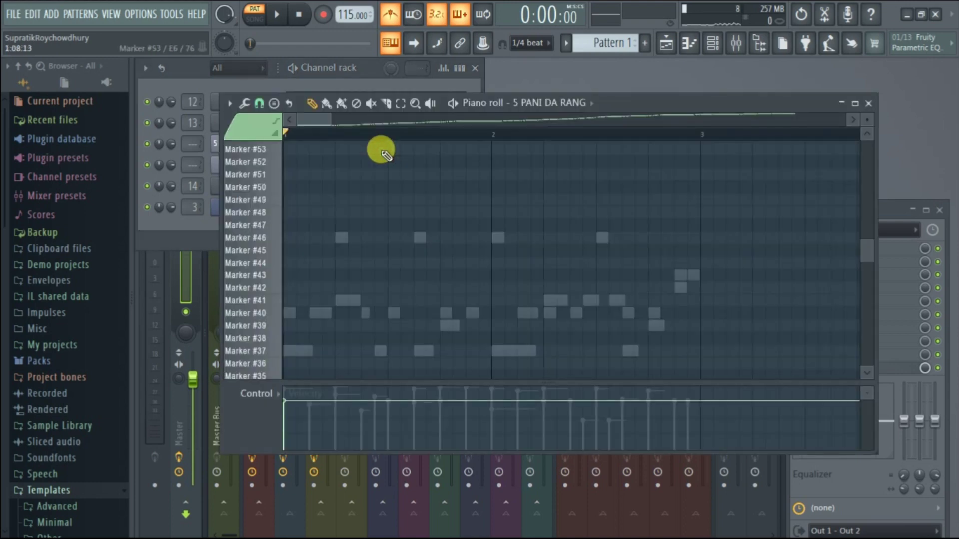
click(384, 152)
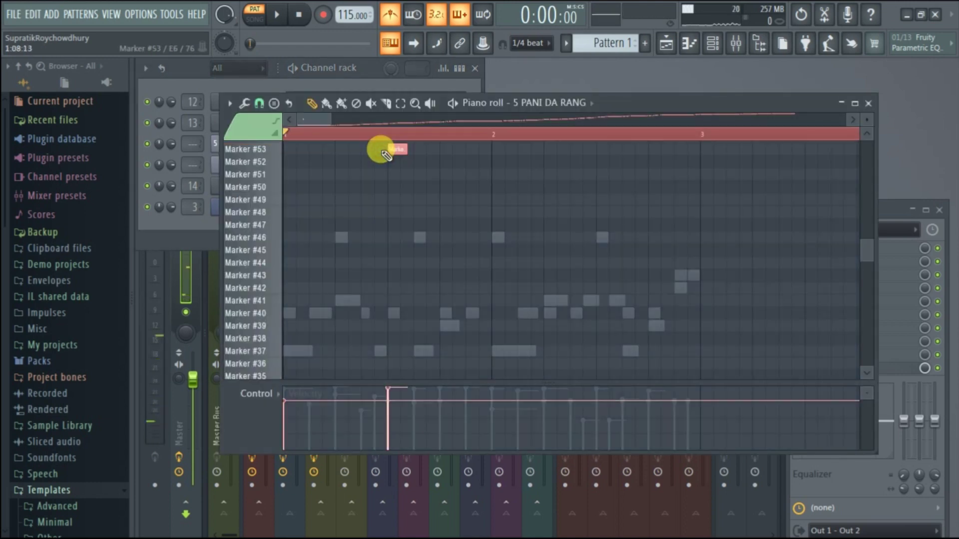
right_click(384, 152)
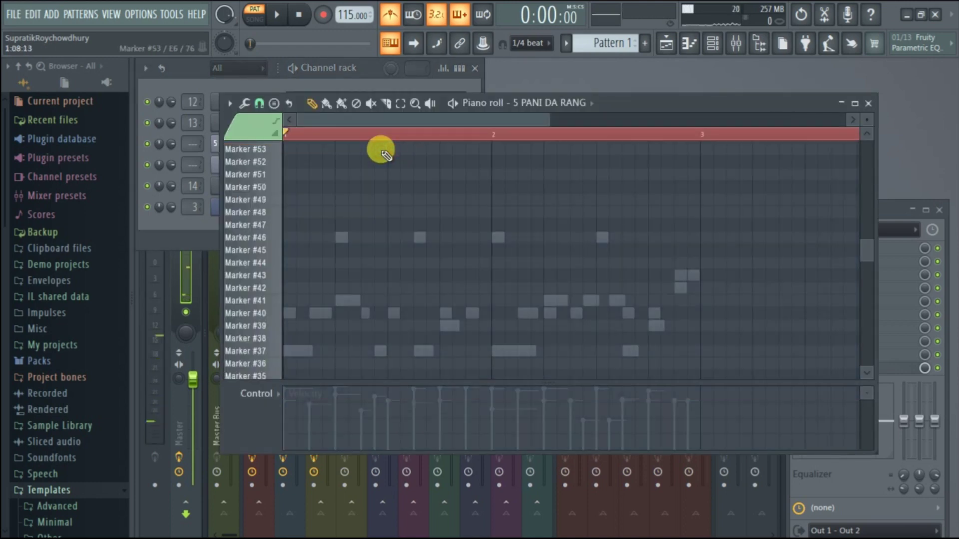
click(868, 104)
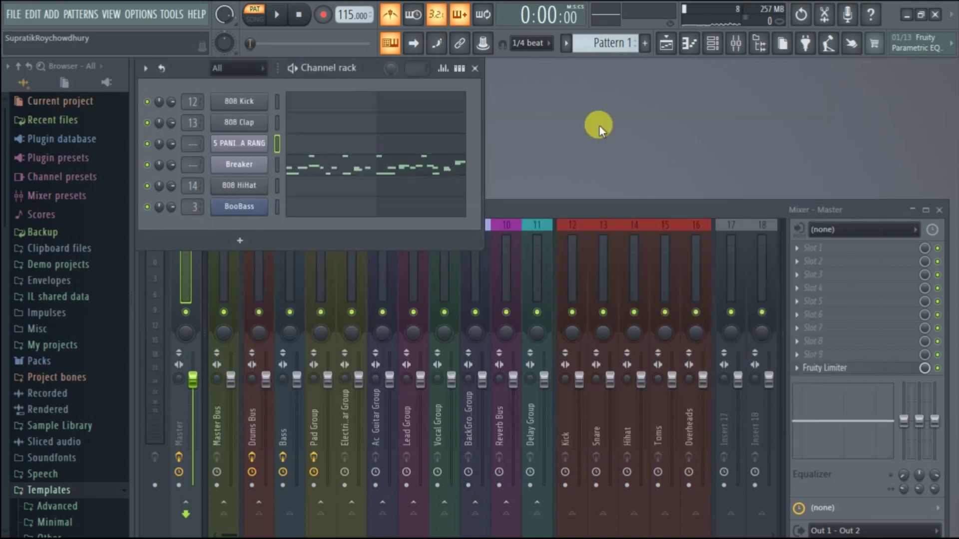
Play the pattern, record a live vocal-slice performance on the 5 PANI DA RANG channel as Notes and automation, and play it back.
click(278, 16)
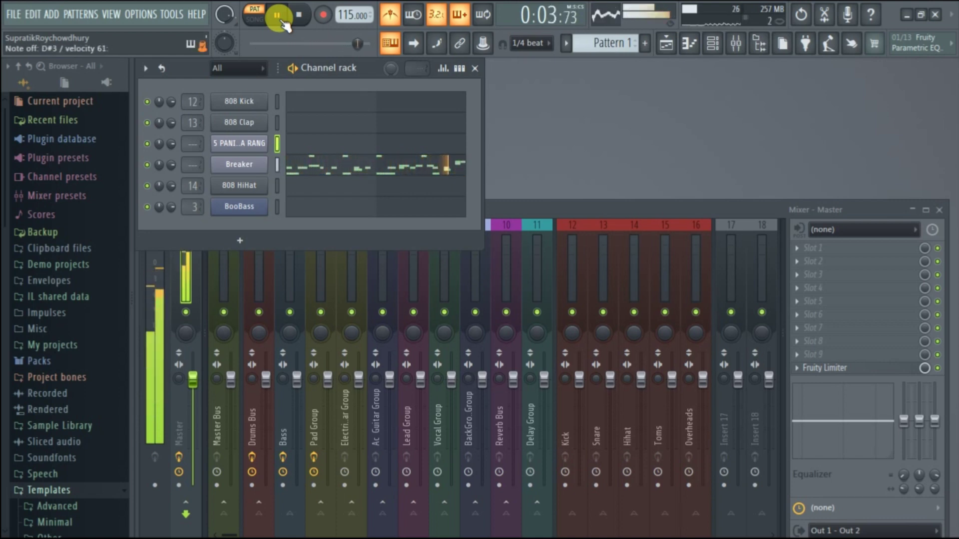
click(278, 16)
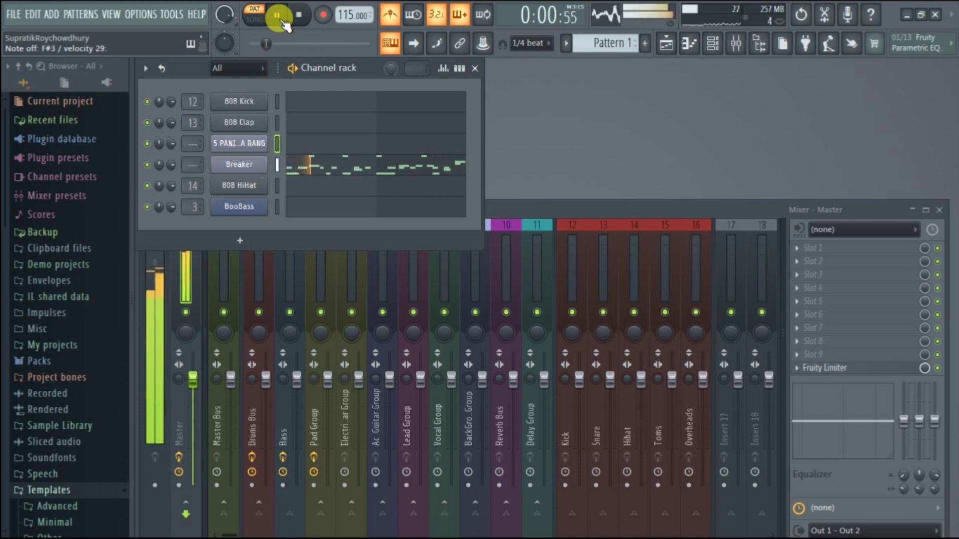
click(324, 15)
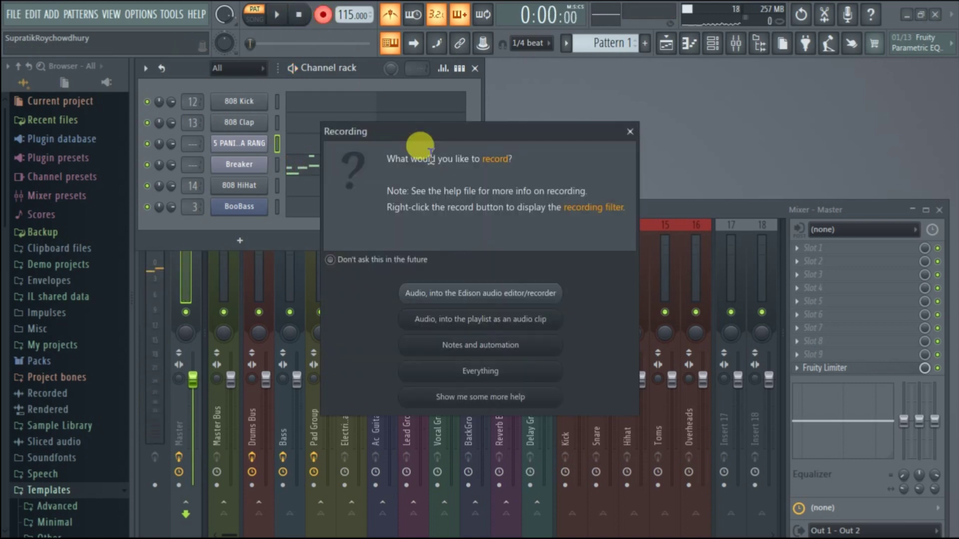
click(497, 350)
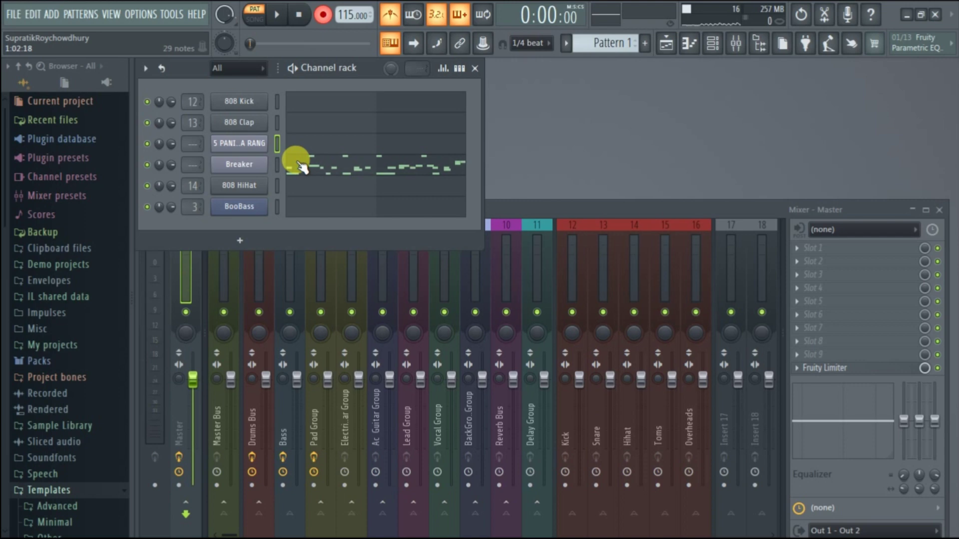
key(space)
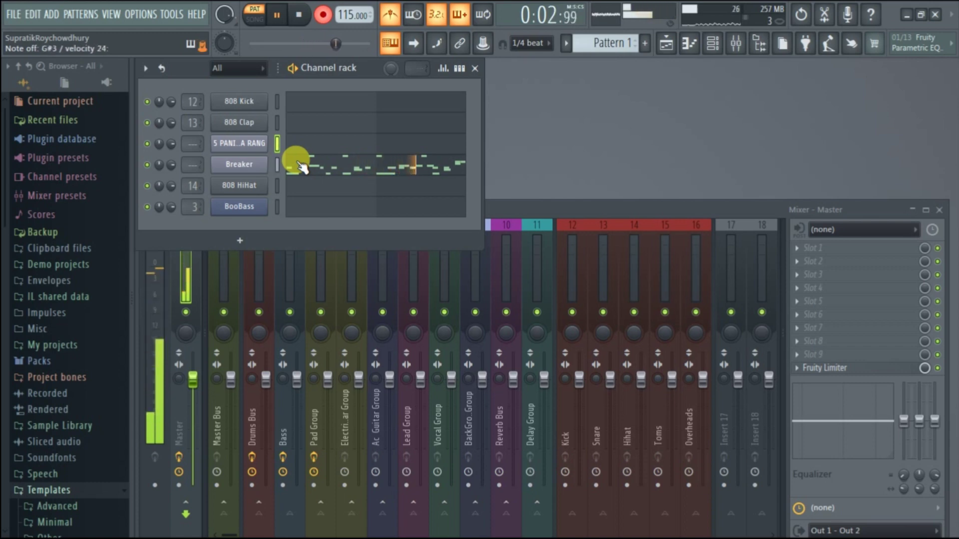
key(space)
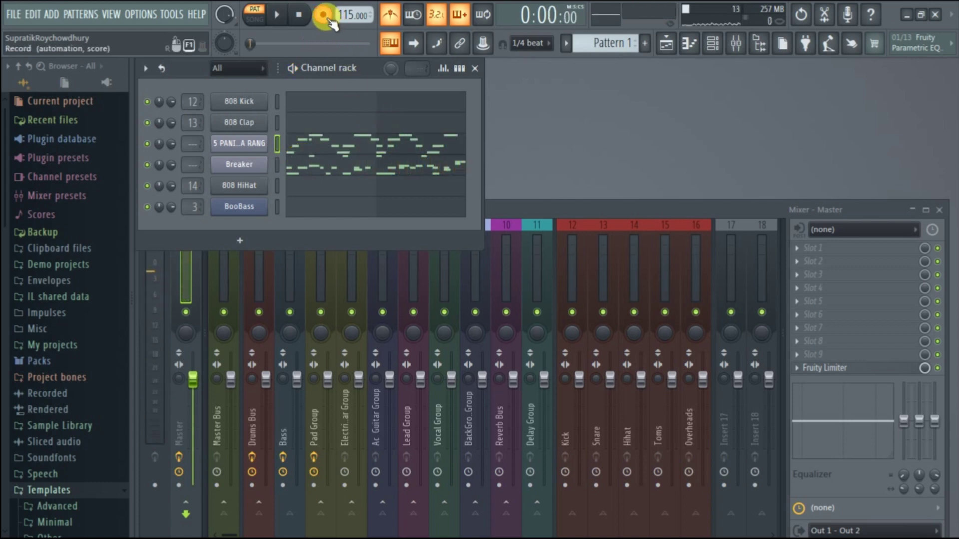
key(space)
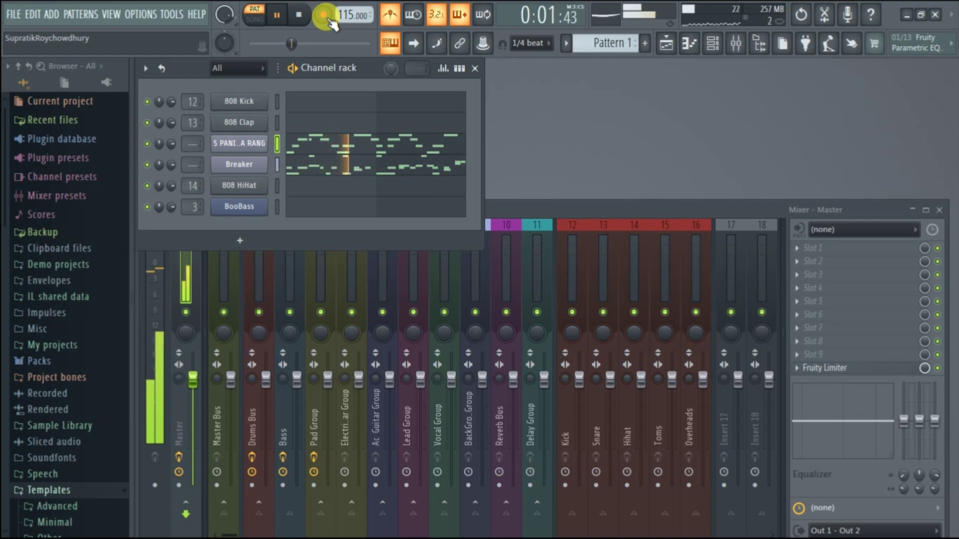
key(space)
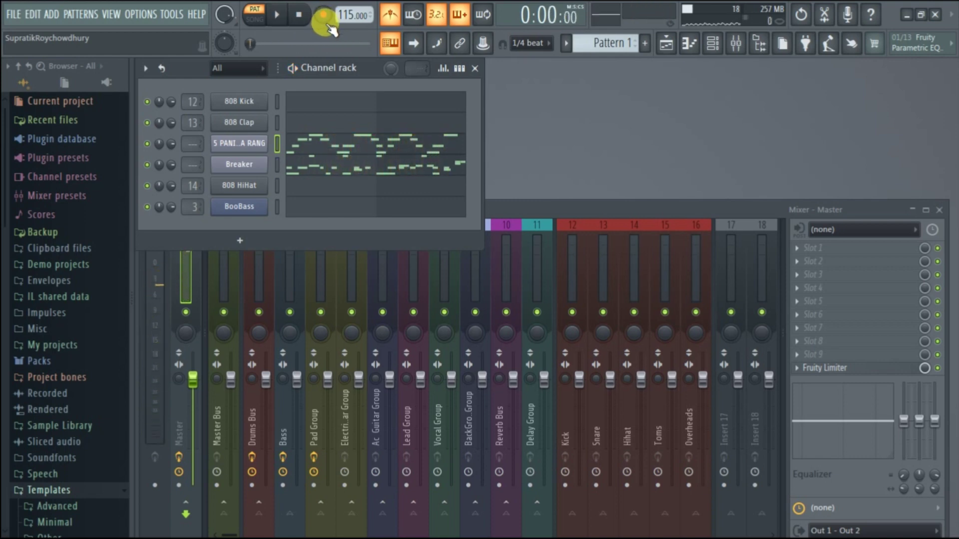
Record a bass line on the BooBass channel, play the combined pattern, and open the 5 PANI DA RANG Slicex window during playback.
key(Down)
key(Down)
key(Down)
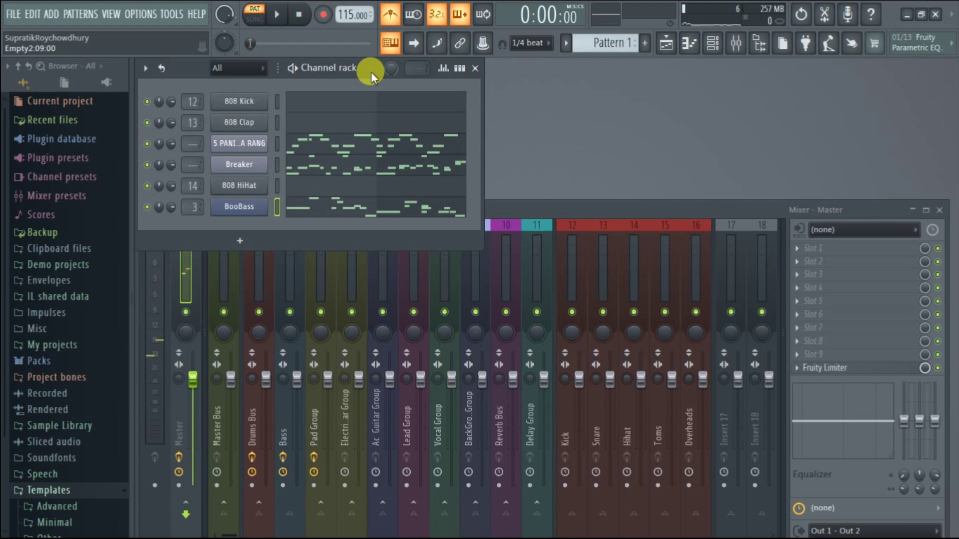
key(space)
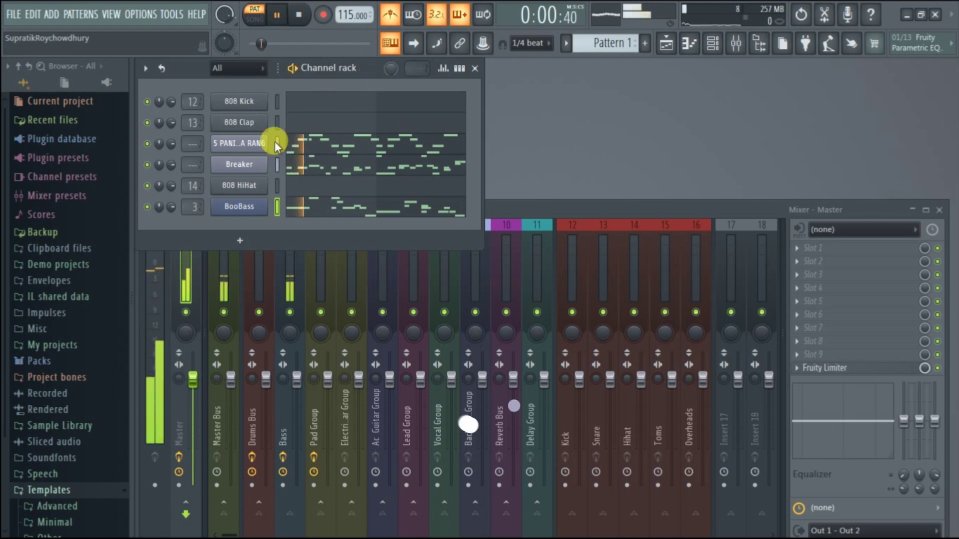
click(252, 145)
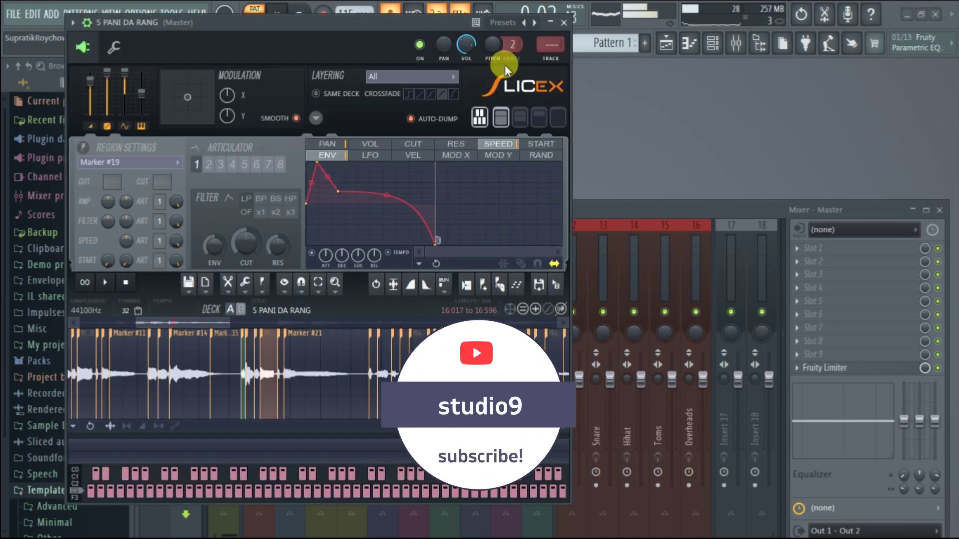